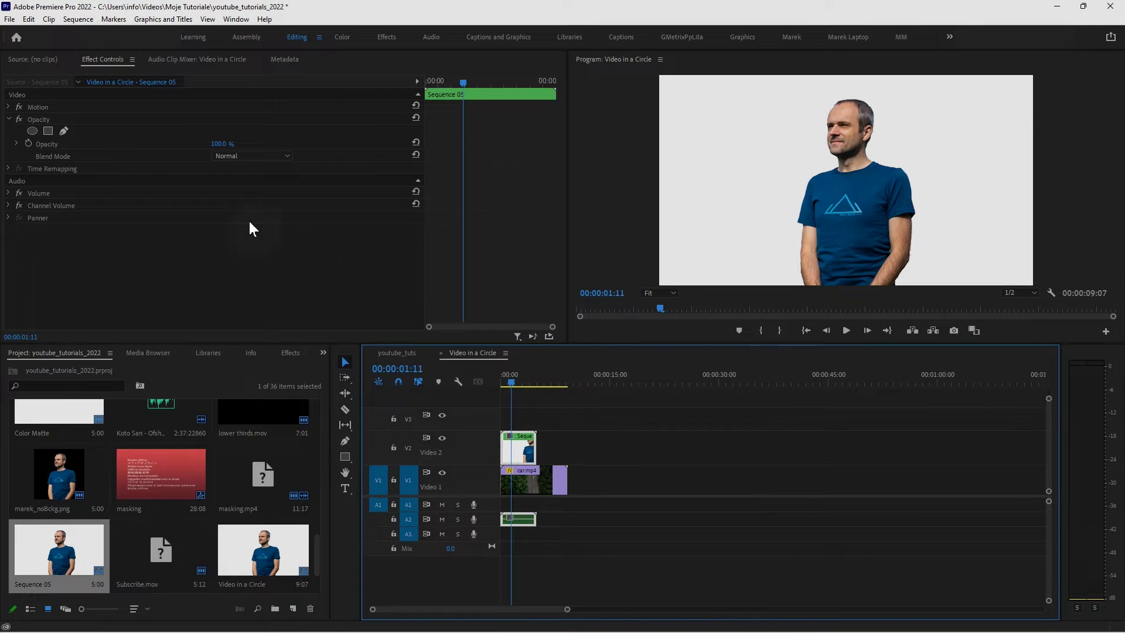
# - Add an ellipse mask to the Sequence 05 clip's Opacity and move it up over the man's head and shoulders
pyautogui.click(110, 61)
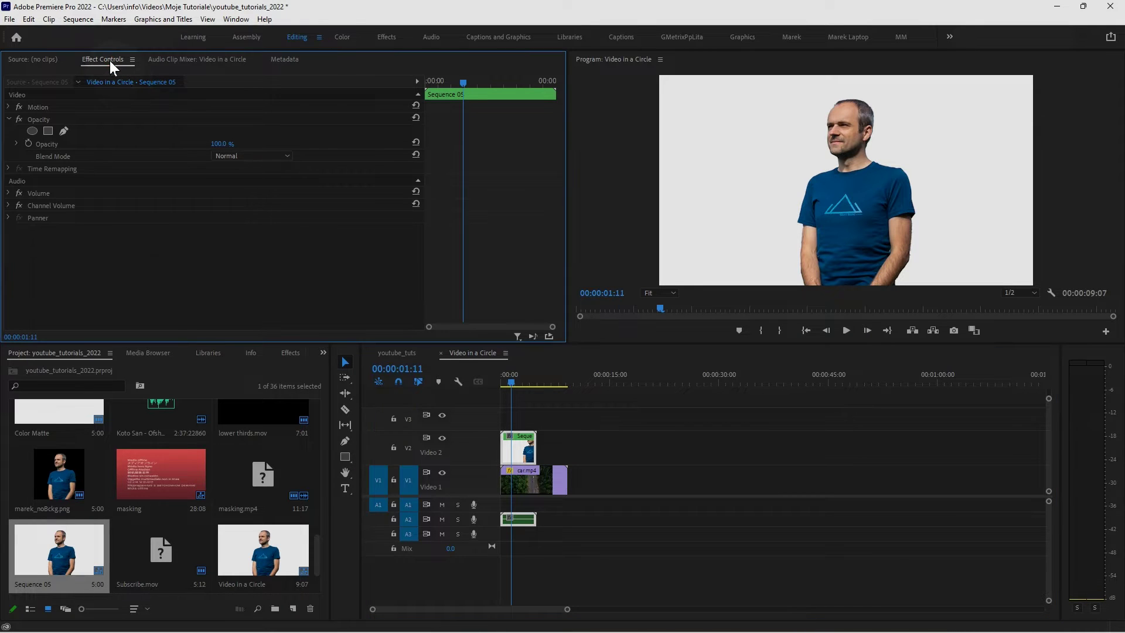
pyautogui.click(45, 119)
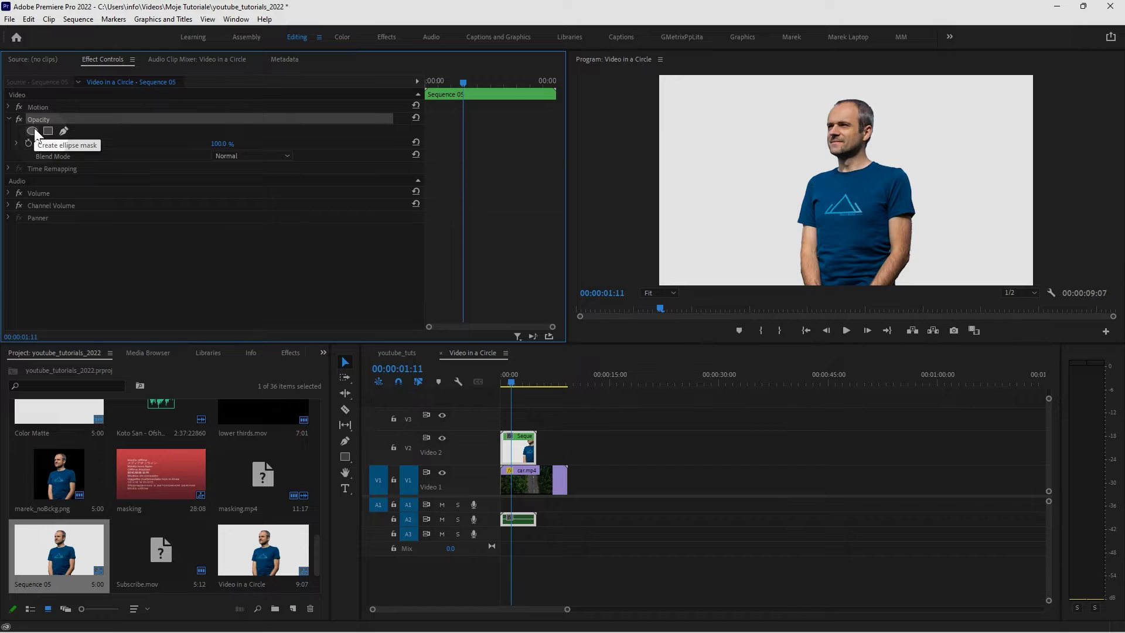
pyautogui.click(33, 129)
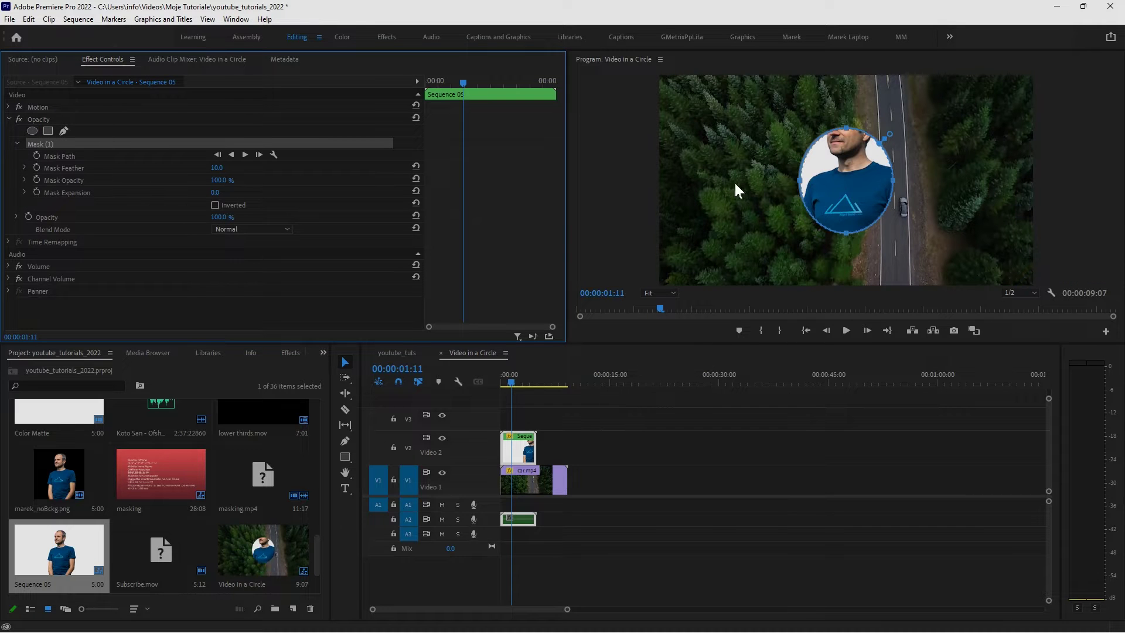
pyautogui.moveTo(839, 181); pyautogui.dragTo(839, 138)
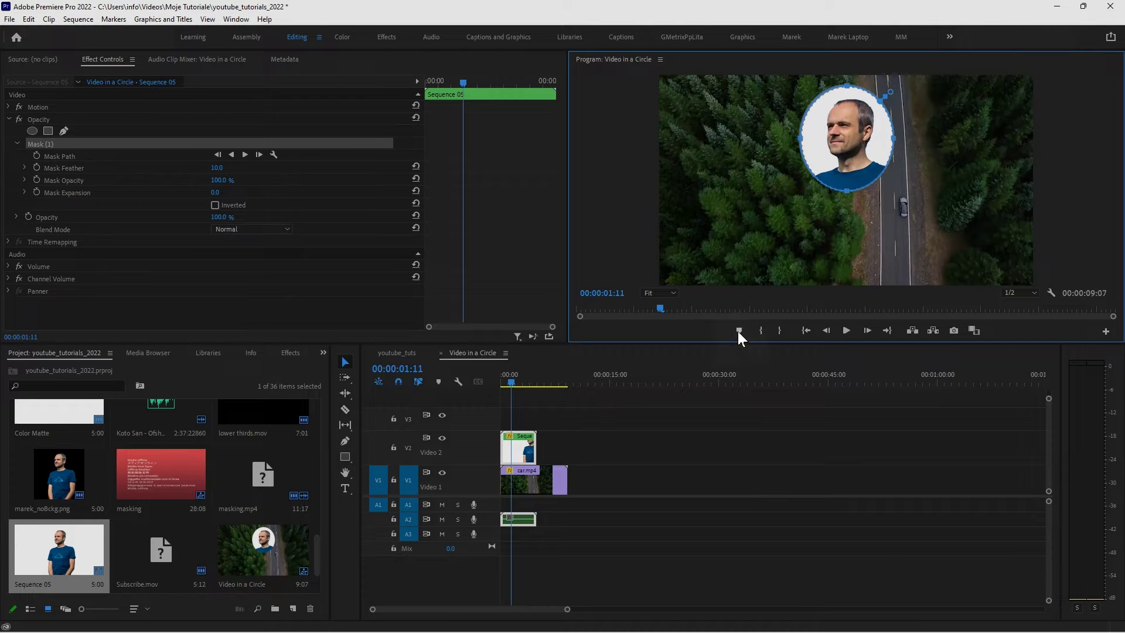
# - Preview the masked video and shift the Sequence 05 clip on Video 2 so it starts at about 00:00:01:18
pyautogui.click(848, 334)
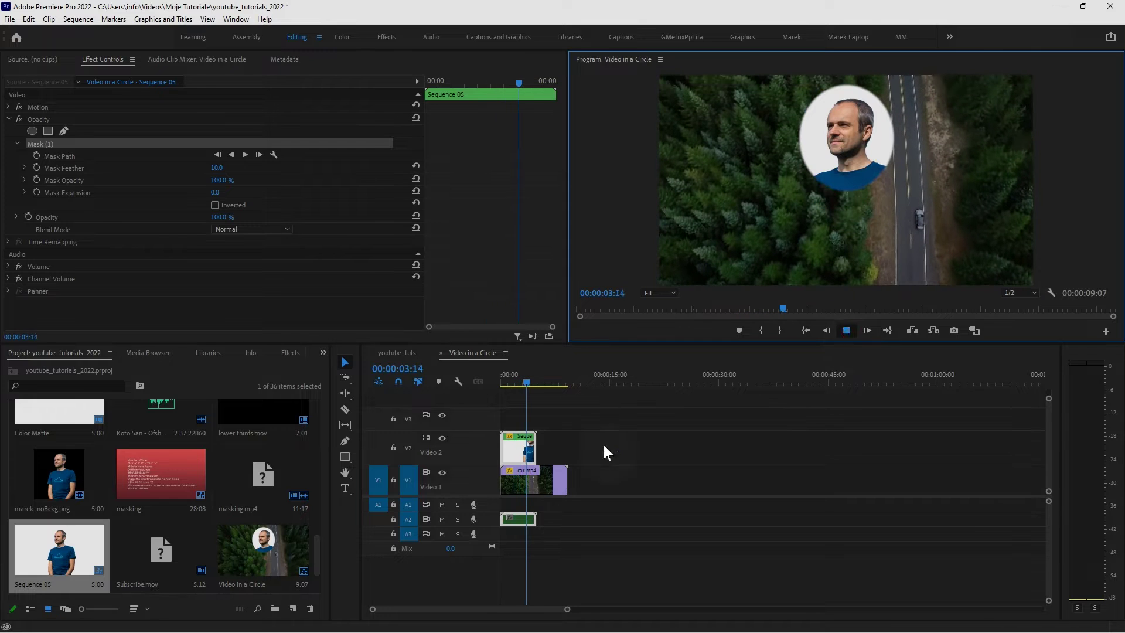
pyautogui.press('space')
pyautogui.moveTo(514, 457); pyautogui.dragTo(527, 457)
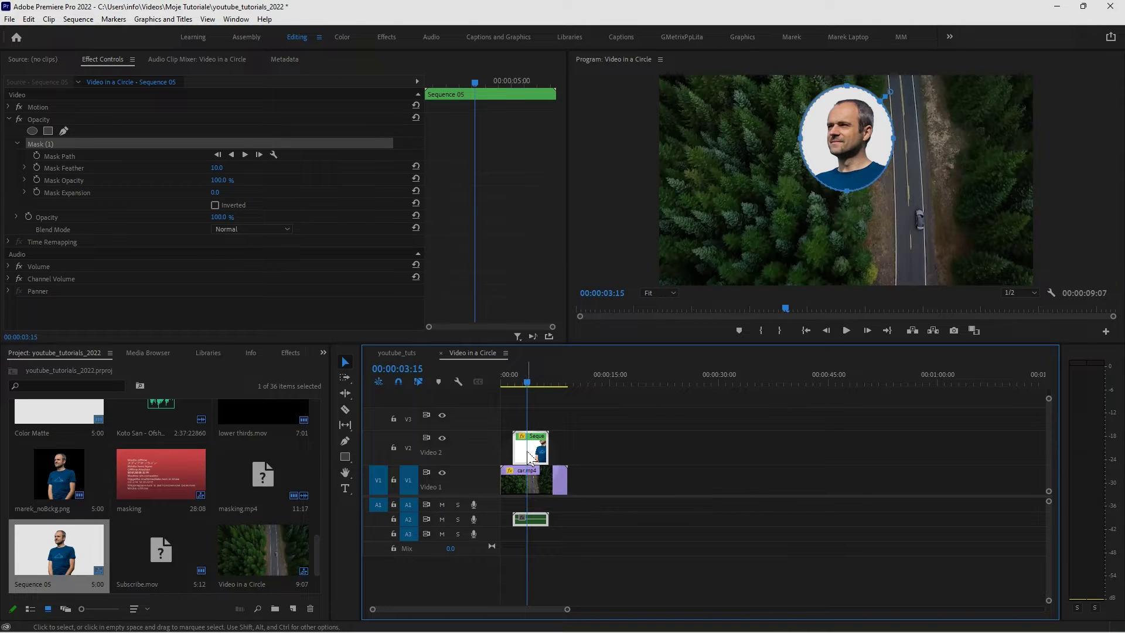
# - Try to shift the circular picture left in the frame by moving its mask and by changing the clip's horizontal Position
pyautogui.moveTo(841, 136); pyautogui.dragTo(769, 136)
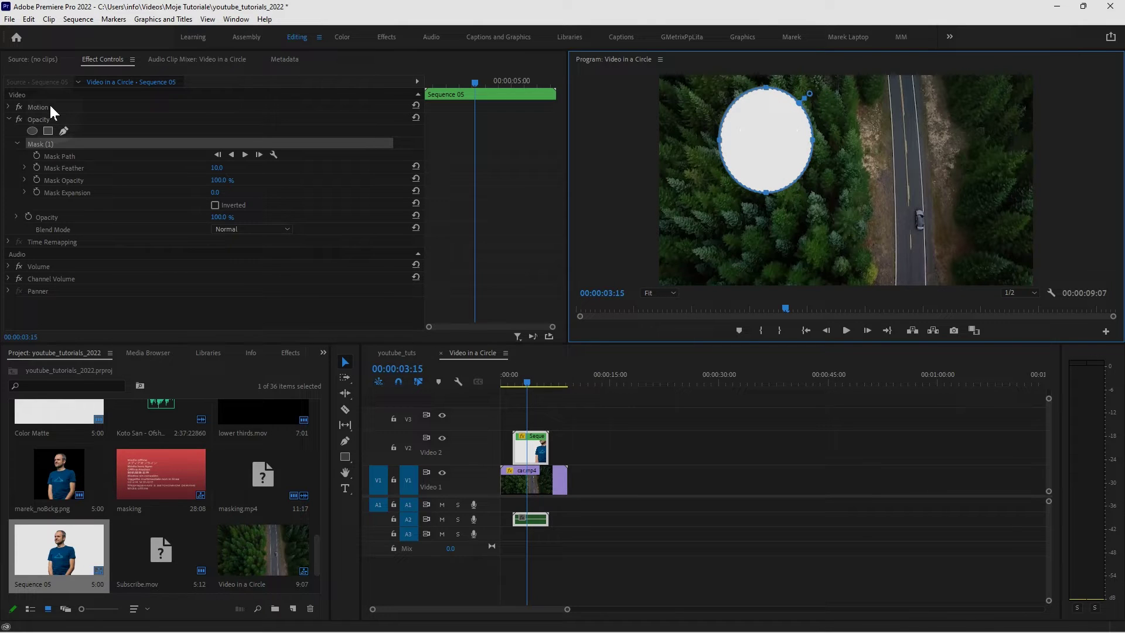
pyautogui.click(8, 107)
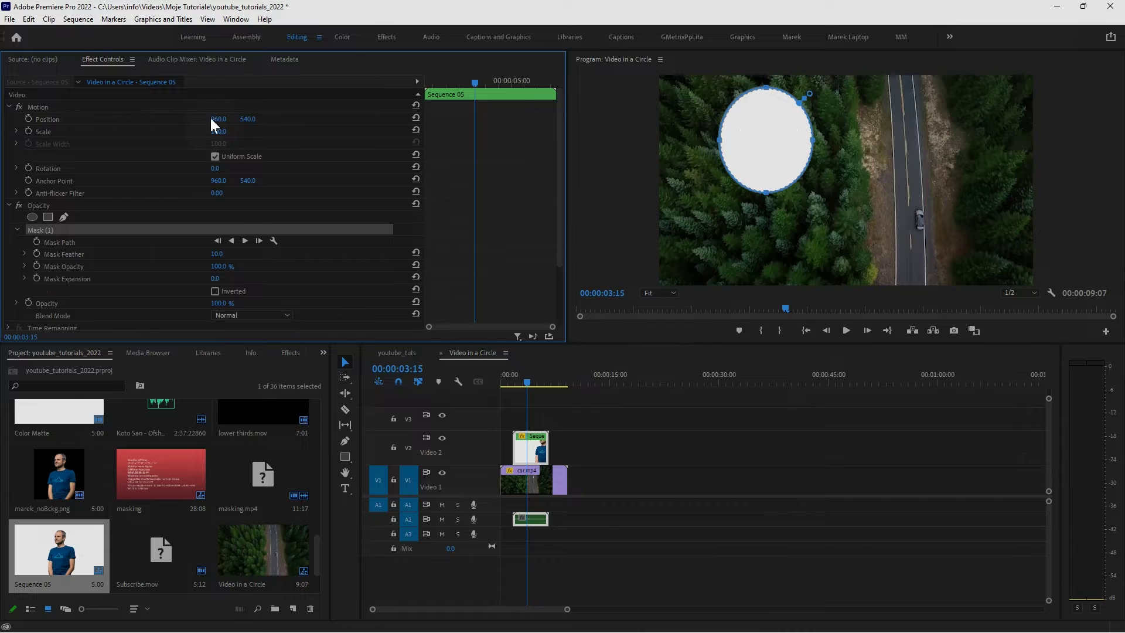
pyautogui.moveTo(210, 118)
pyautogui.mouseDown()
pyautogui.moveTo(158, 117)
pyautogui.moveTo(227, 120)
pyautogui.mouseUp()
pyautogui.click(317, 166)
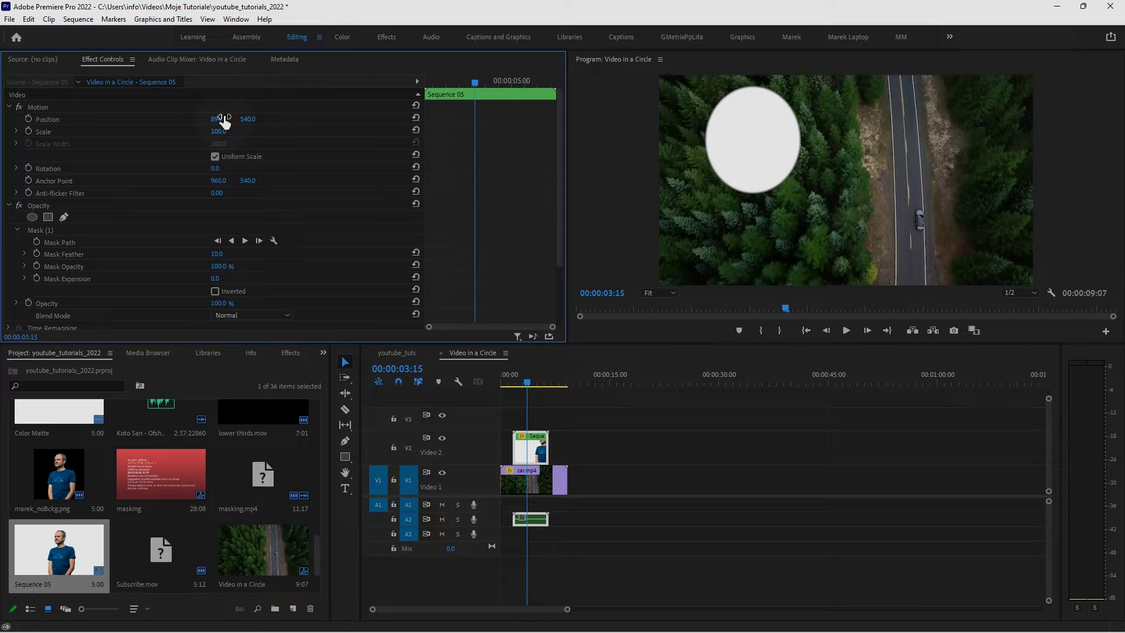
pyautogui.moveTo(226, 121); pyautogui.dragTo(225, 121)
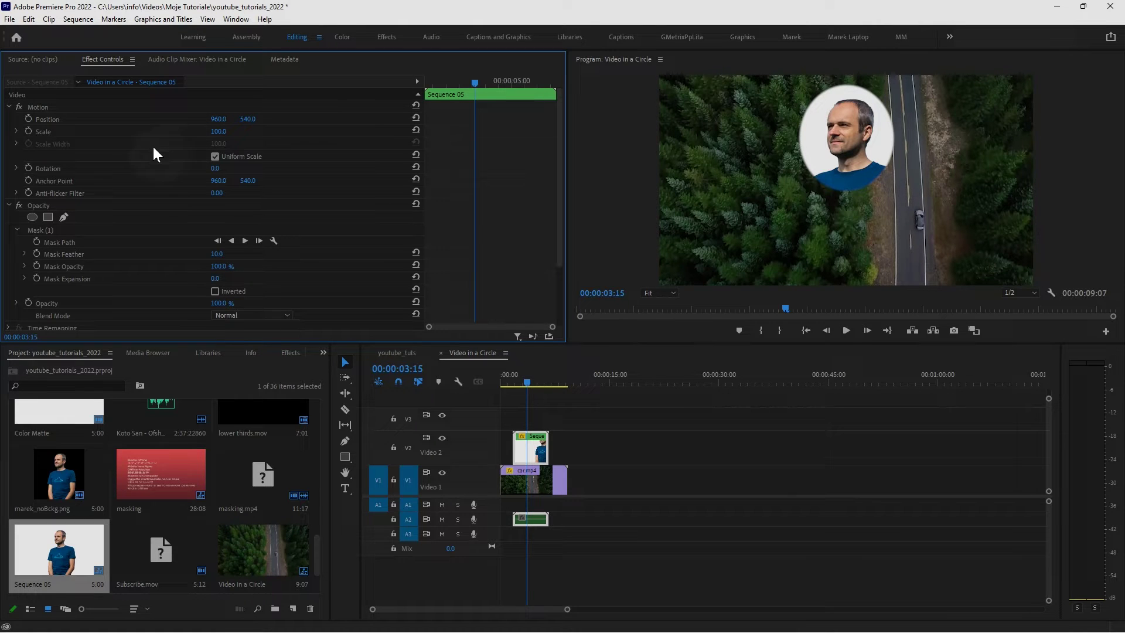
# - Reshape Mask (1) into a rounder circle by raising its lowest point slightly in the preview
pyautogui.click(102, 230)
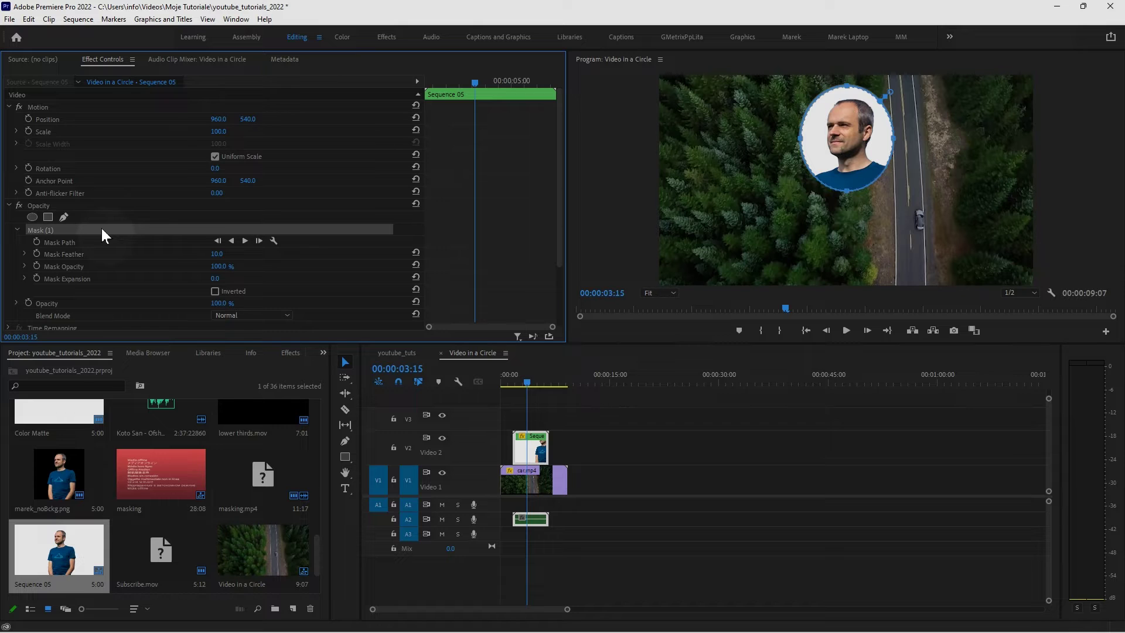
pyautogui.click(850, 194)
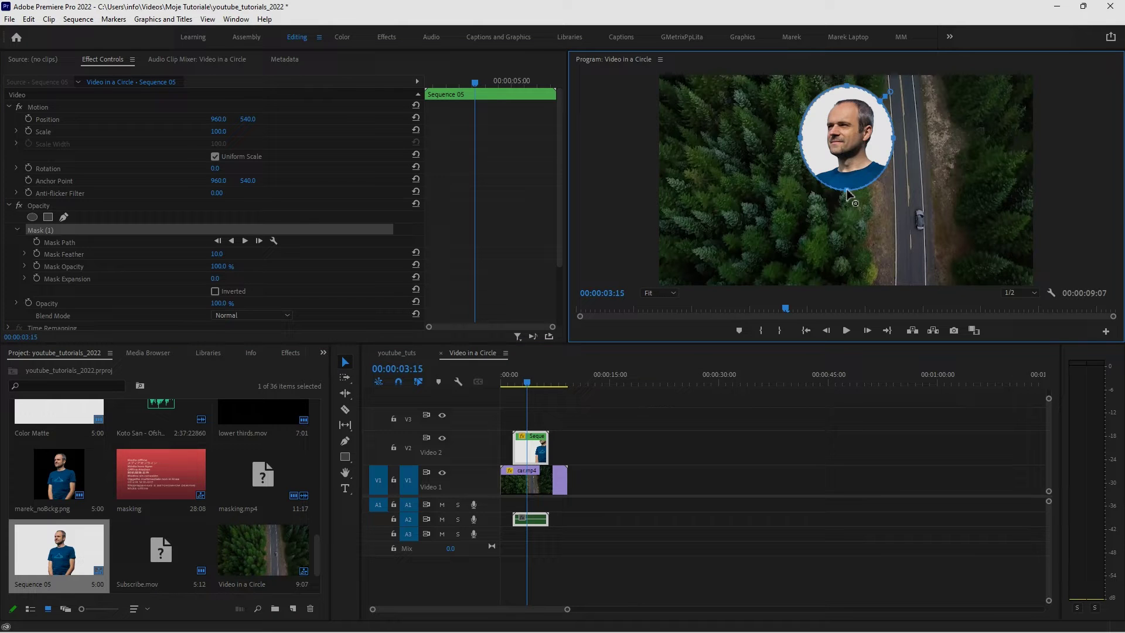
pyautogui.moveTo(847, 188); pyautogui.dragTo(846, 183)
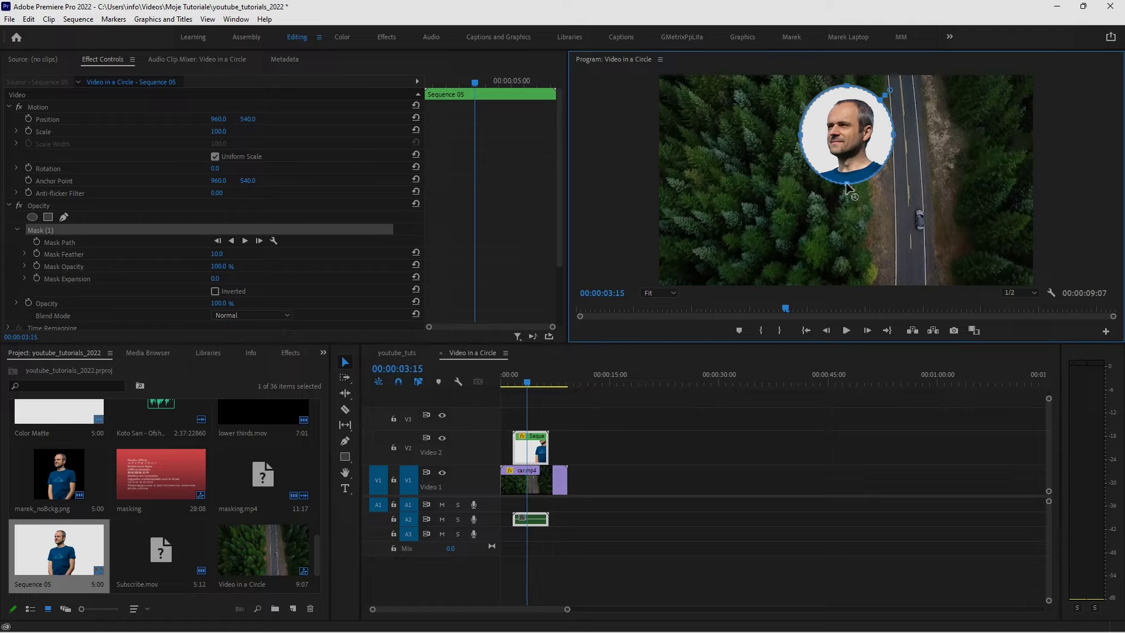
# - Delete Mask (1) from the Sequence 05 clip's Opacity
pyautogui.click(47, 205)
pyautogui.click(47, 229)
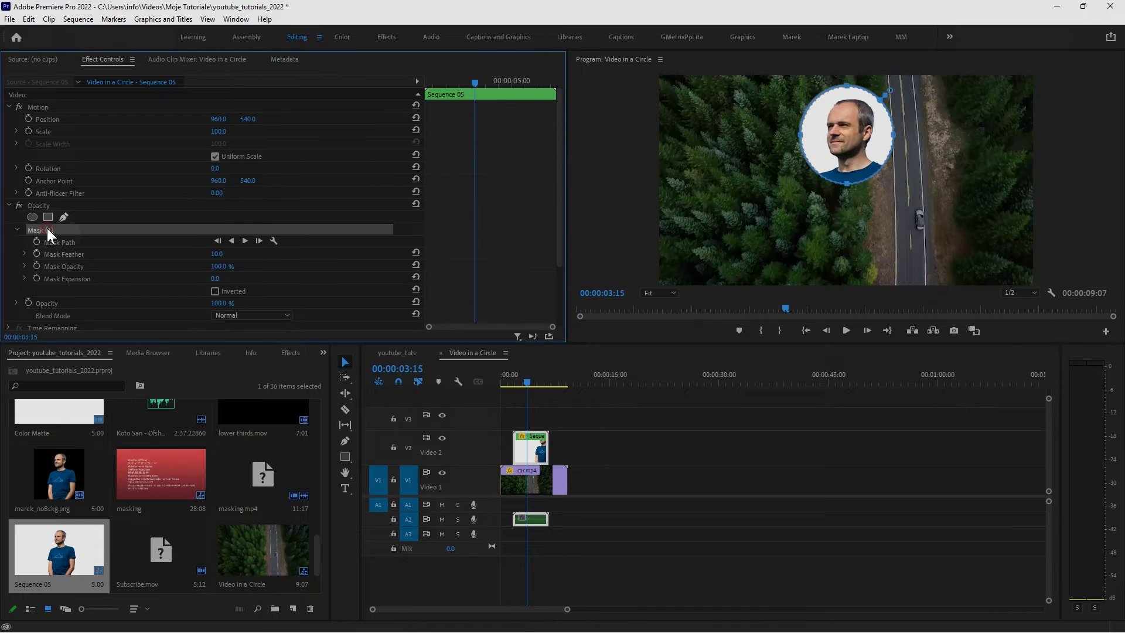
pyautogui.press('Delete')
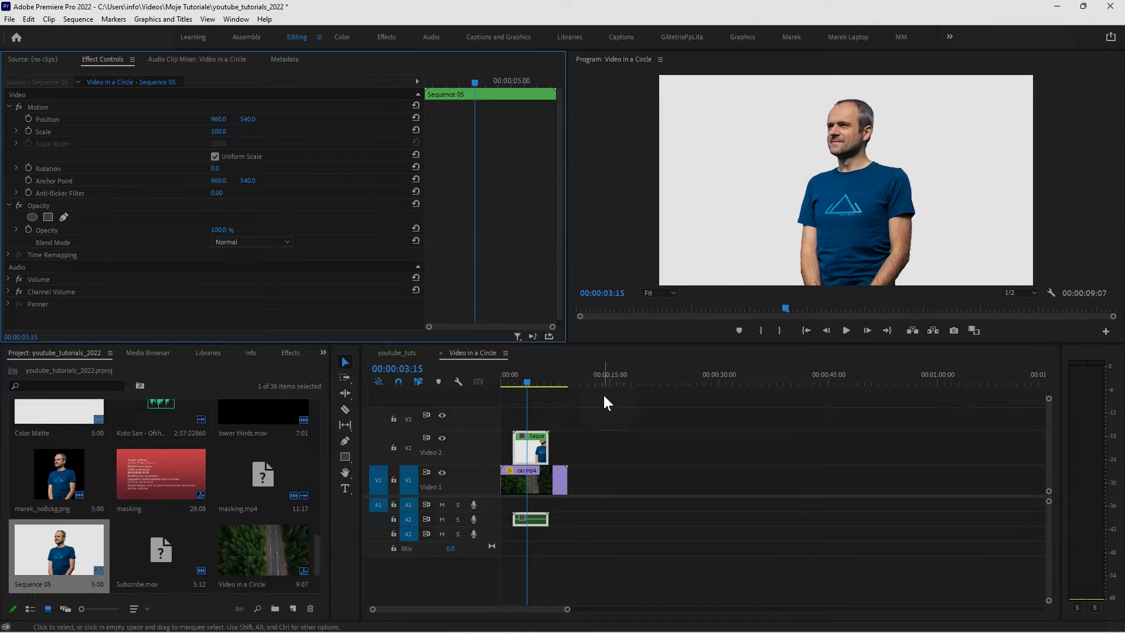
# - Reposition the Sequence 05 picture toward the left of the frame, at about 665, 537, and deselect the clip
pyautogui.click(834, 199)
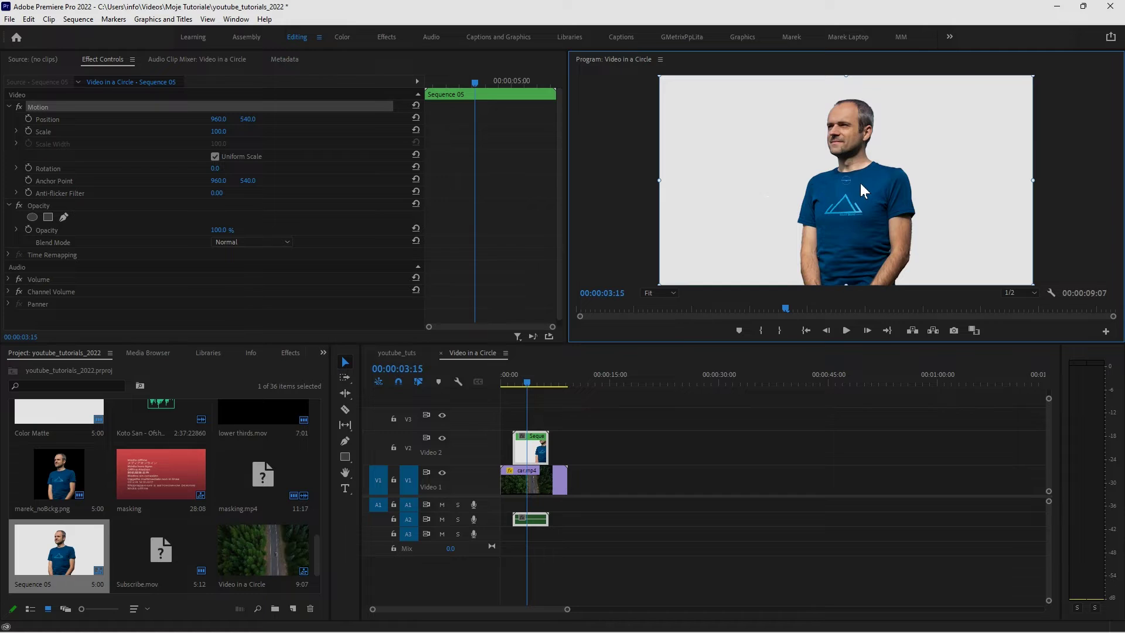
pyautogui.moveTo(860, 183); pyautogui.dragTo(793, 181)
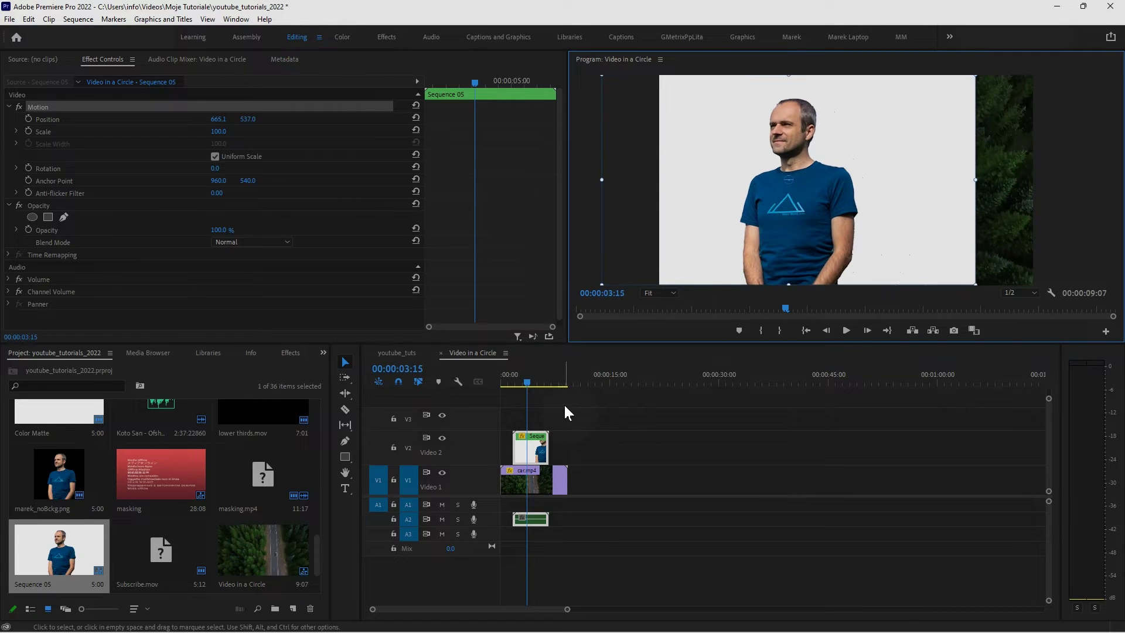
pyautogui.click(543, 410)
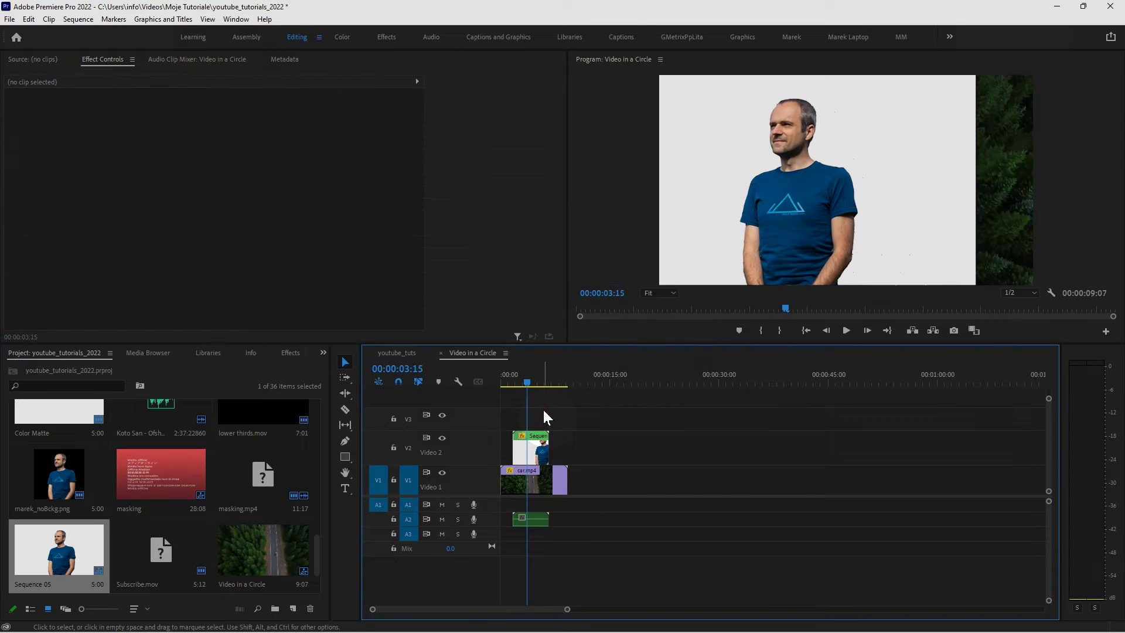
# - Search the effects for "circle" and apply the Circle video effect to the Sequence 05 clip on Video 2
pyautogui.click(287, 352)
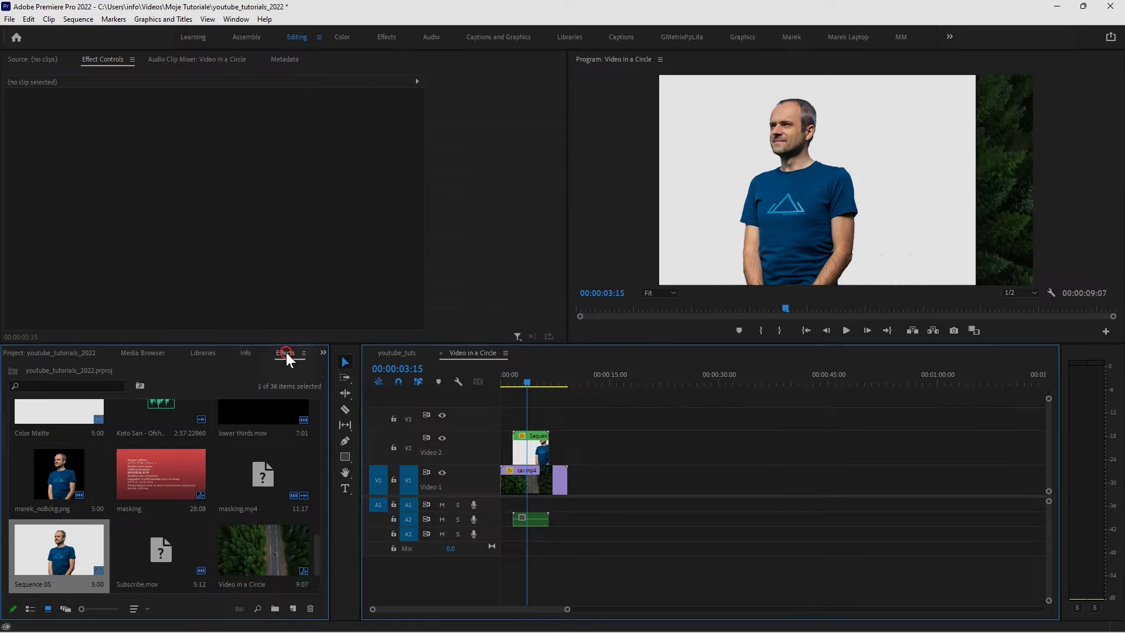
pyautogui.click(75, 368)
pyautogui.write('circle')
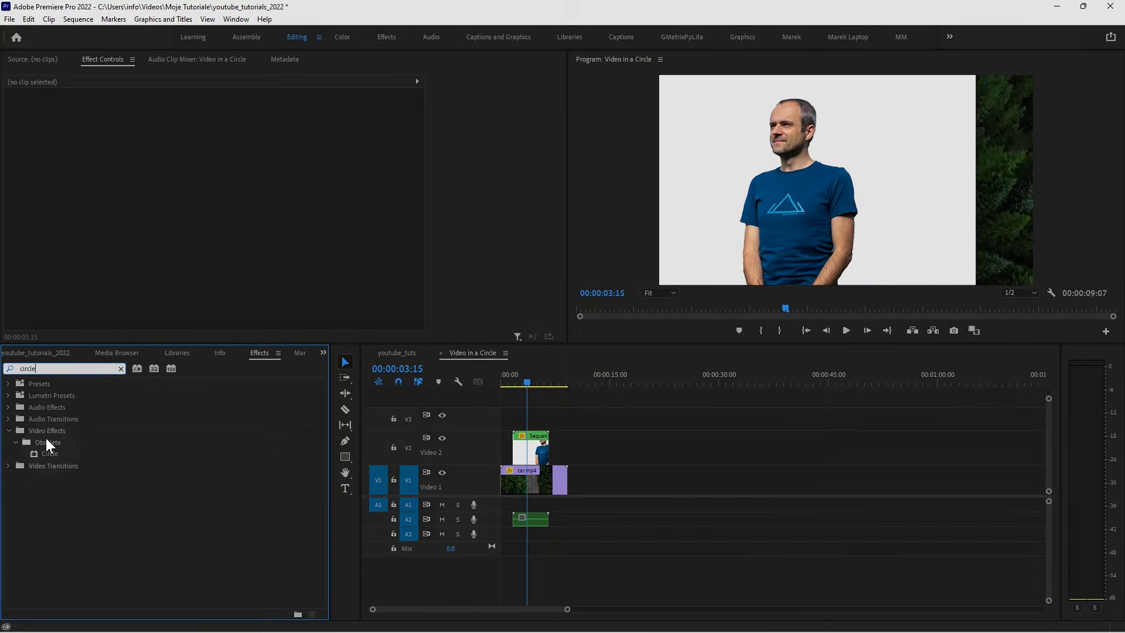
pyautogui.click(51, 453)
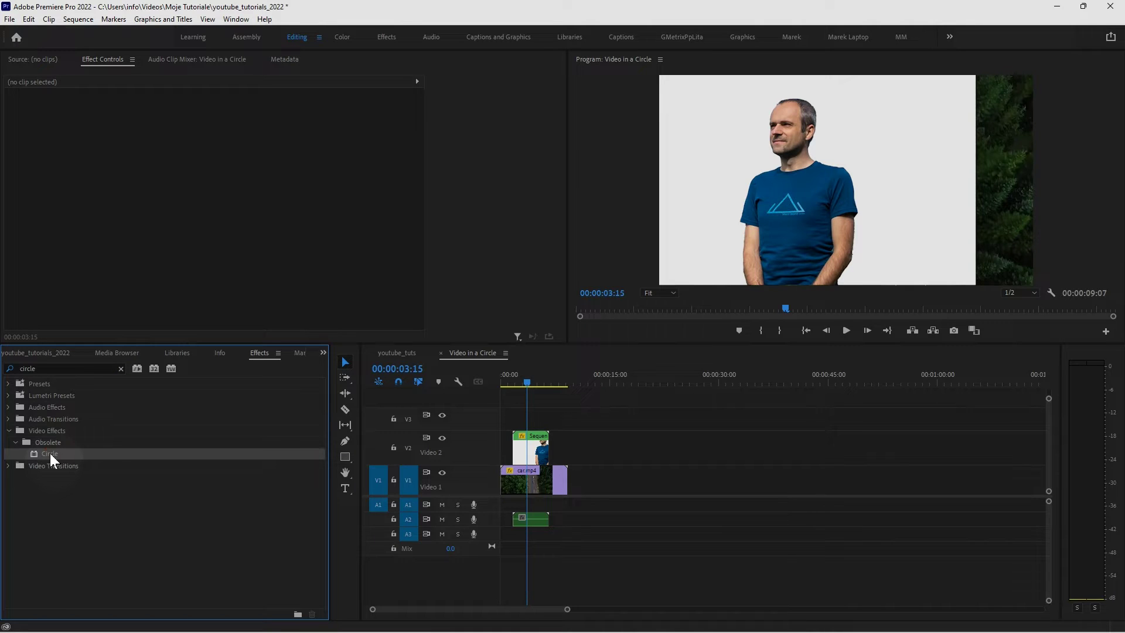
pyautogui.moveTo(50, 452); pyautogui.dragTo(526, 451)
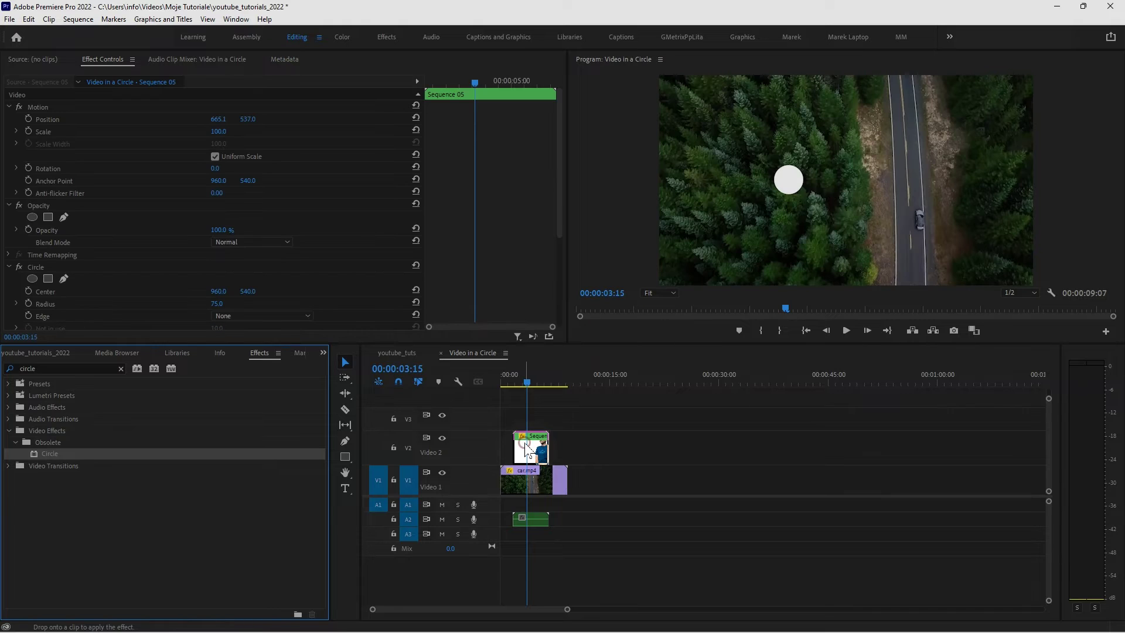
# - Set the Circle effect's Radius to 267 and the vertical value of its Center to 428
pyautogui.click(11, 205)
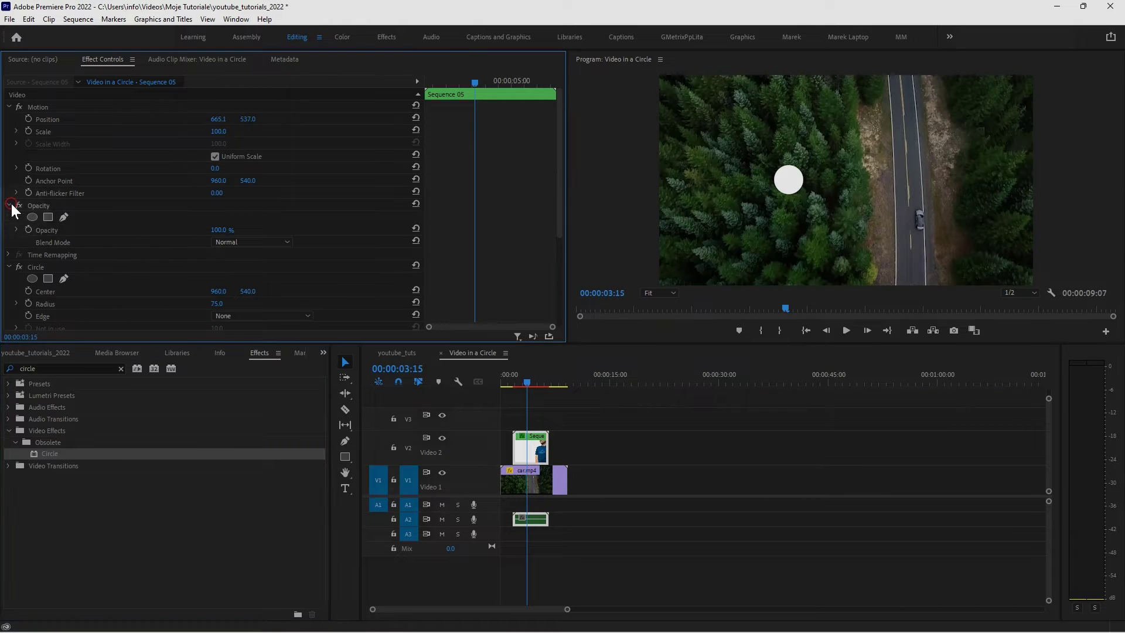
pyautogui.click(10, 107)
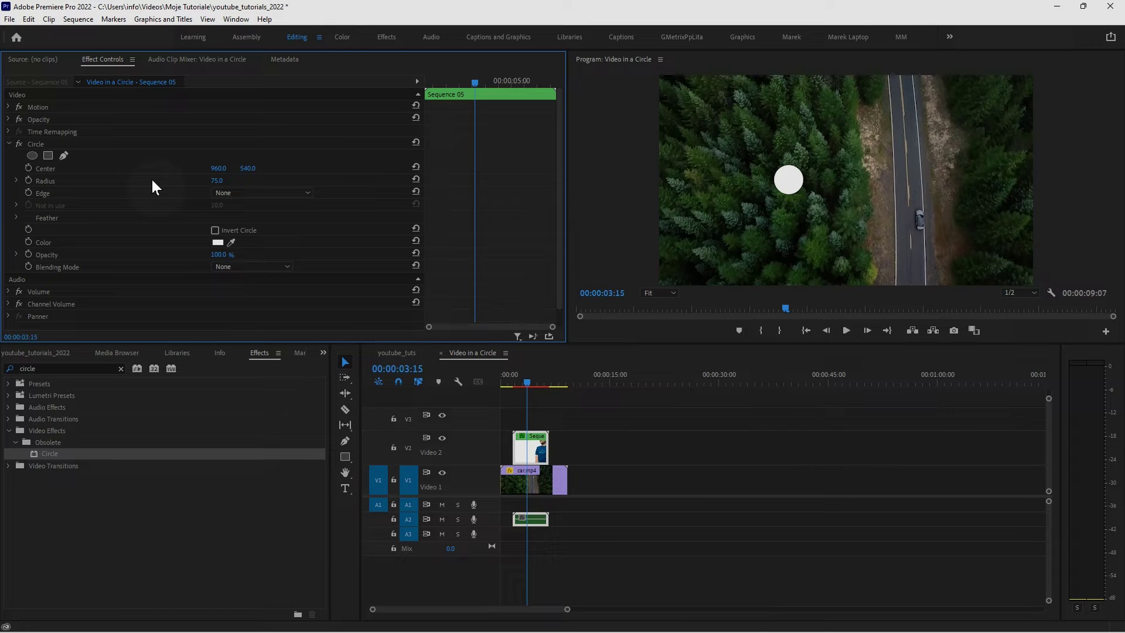
pyautogui.moveTo(218, 180); pyautogui.dragTo(330, 181)
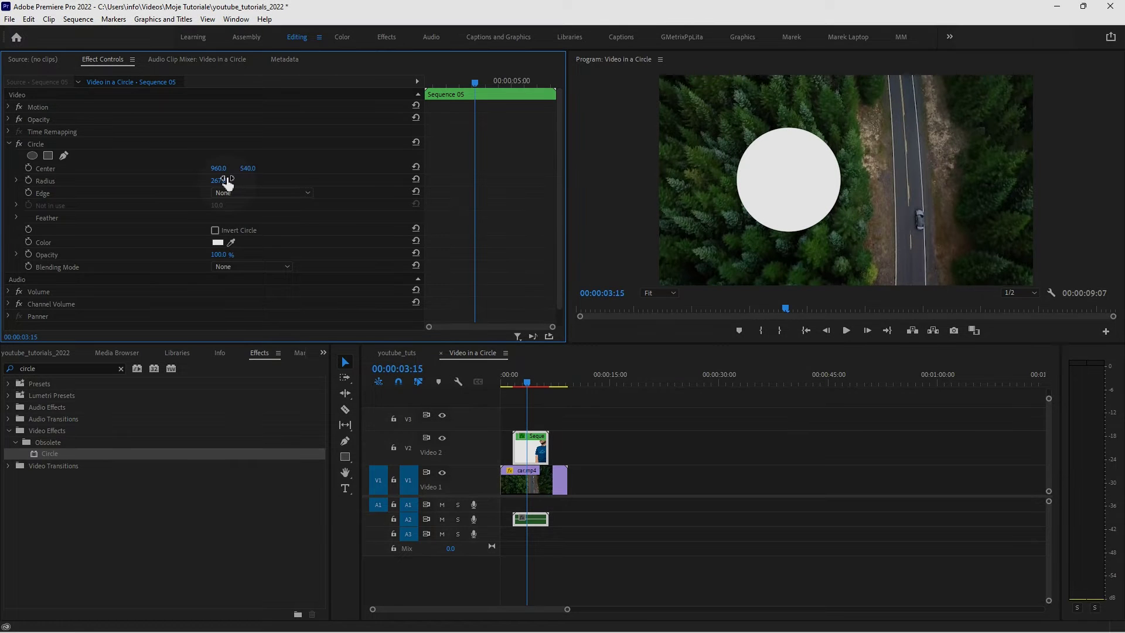
pyautogui.moveTo(248, 168); pyautogui.dragTo(182, 168)
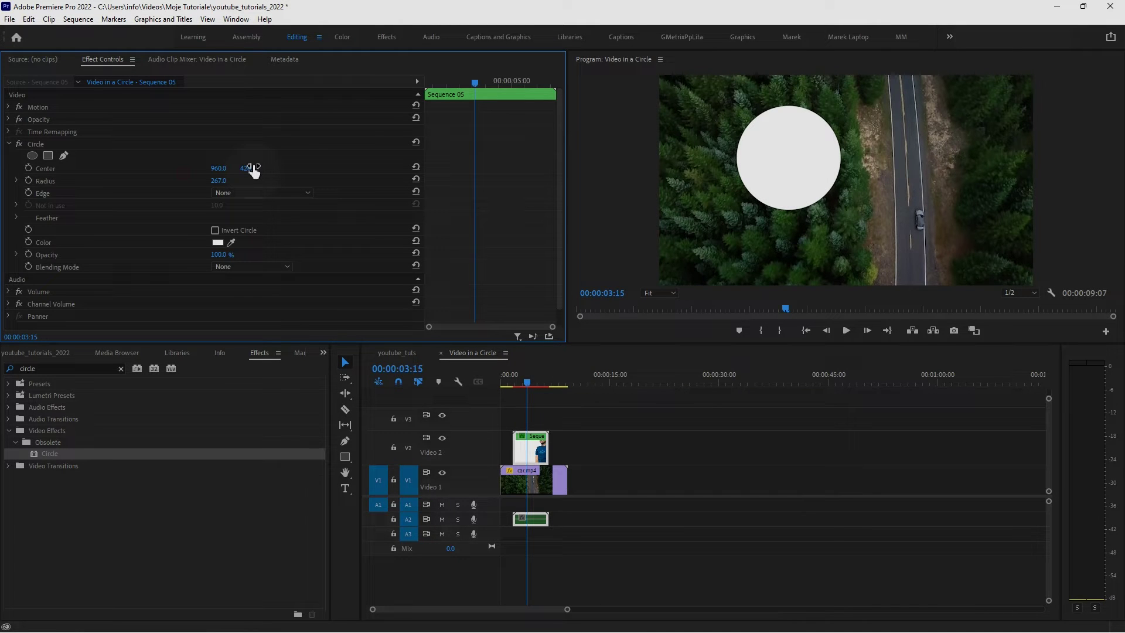
# - Set the Circle effect's Blending Mode to Stencil Alpha and its Center to 983, 334 to frame the man's head
pyautogui.click(284, 264)
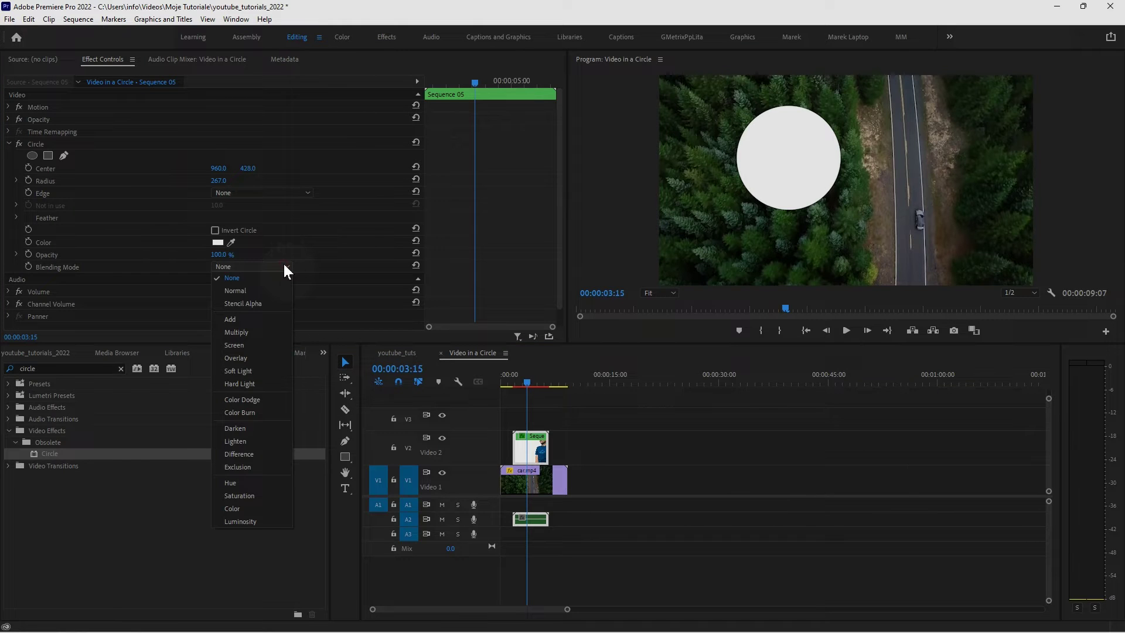
pyautogui.click(256, 302)
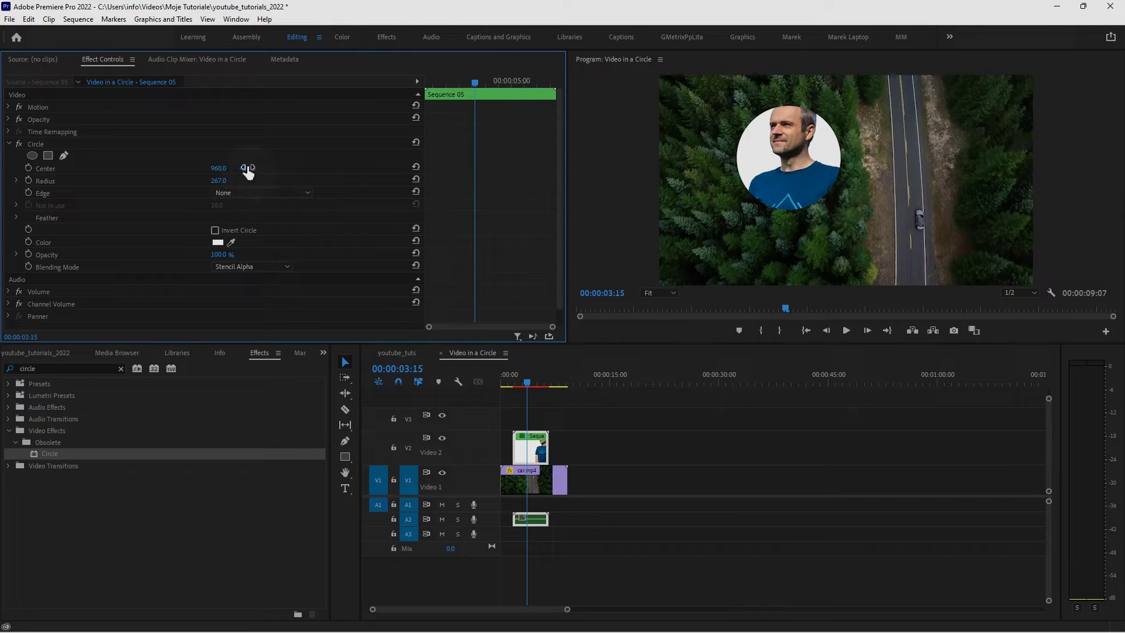
pyautogui.moveTo(248, 172); pyautogui.dragTo(224, 170)
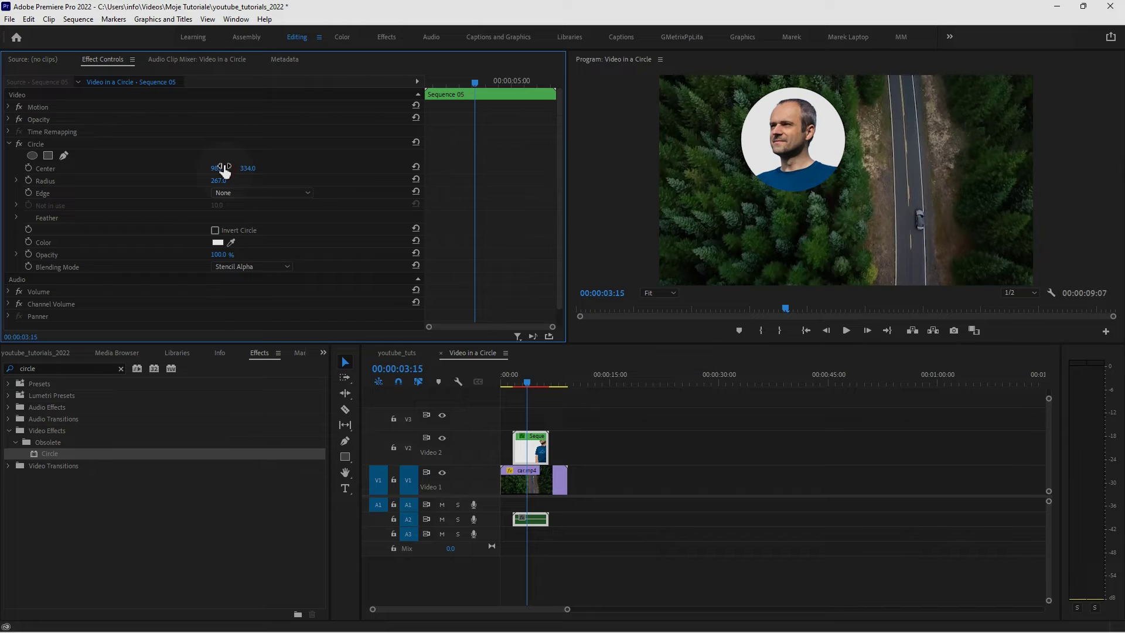
# - Play the sequence from the beginning to review the circular video over the background footage
pyautogui.click(503, 382)
pyautogui.press('space')
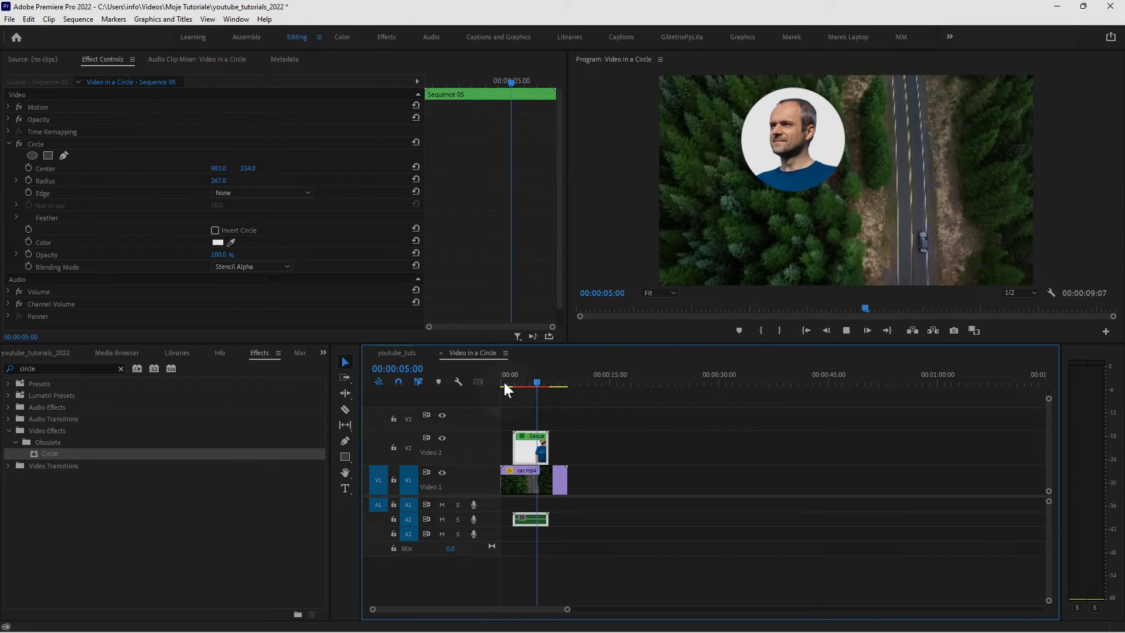
pyautogui.press('space')
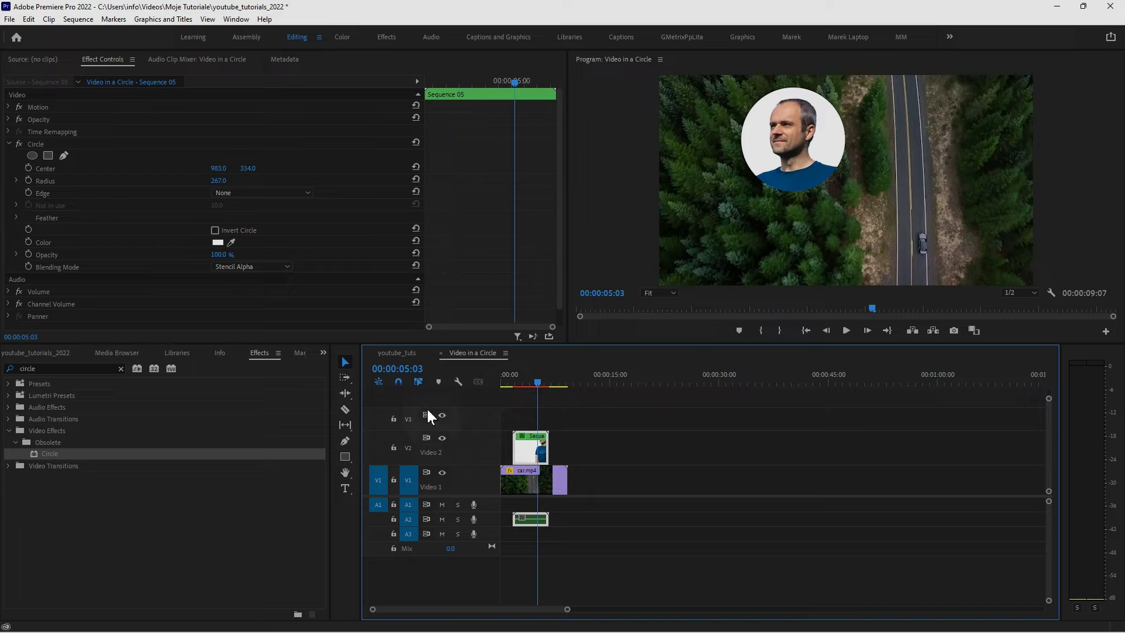
# - Lower the Circle effect's Opacity to 0% and add an Opacity keyframe at the start of the clip
pyautogui.click(223, 258)
pyautogui.moveTo(222, 254); pyautogui.dragTo(174, 254)
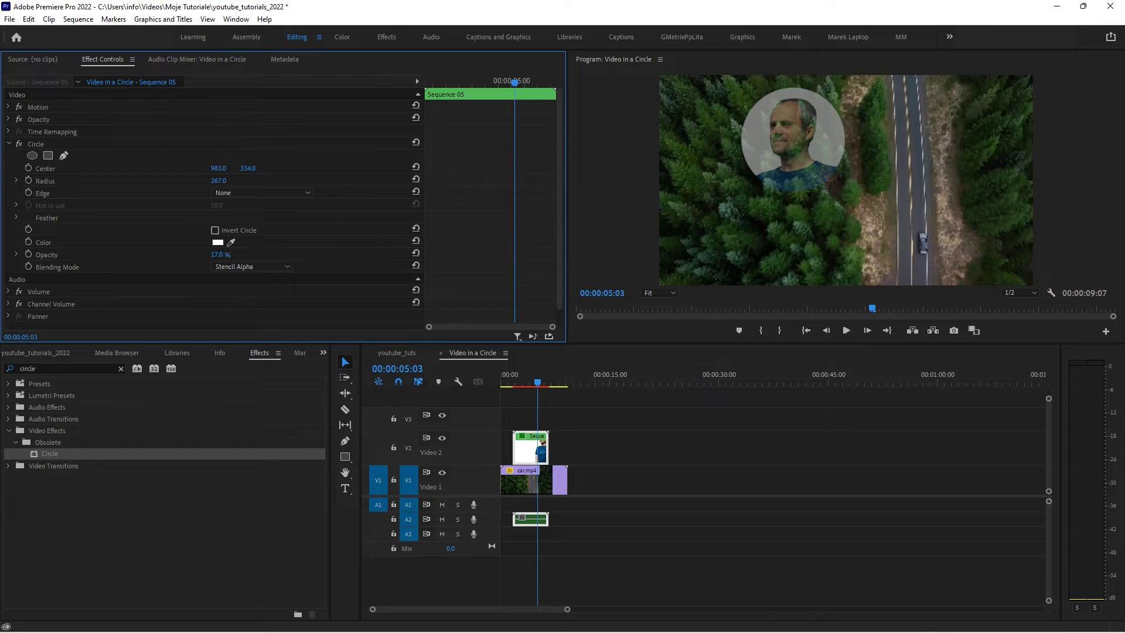
pyautogui.moveTo(218, 254); pyautogui.dragTo(176, 254)
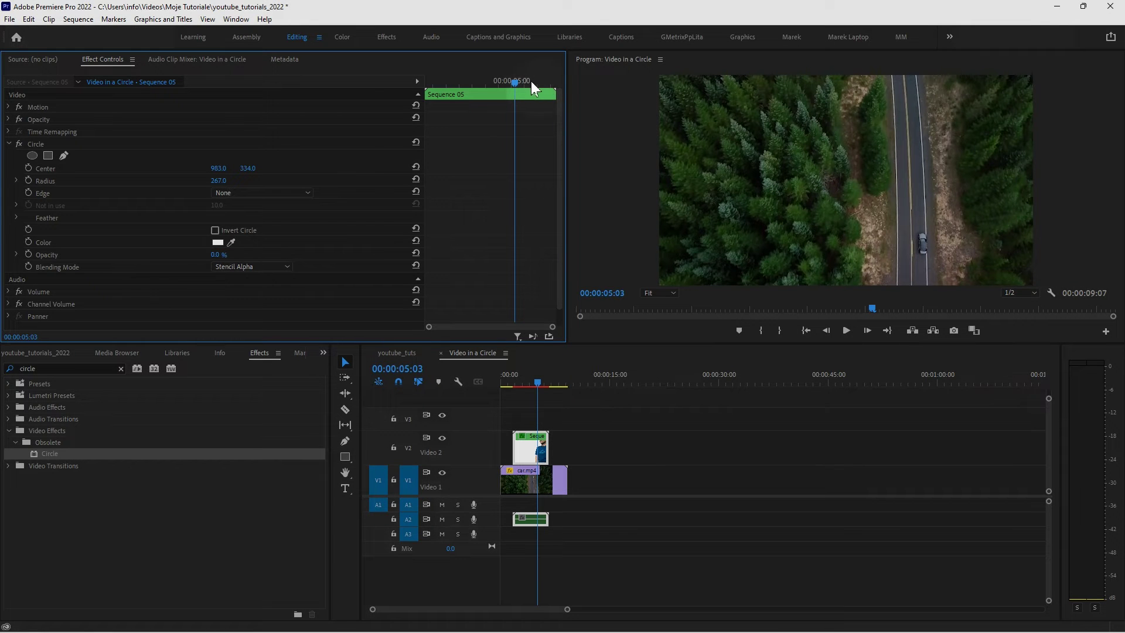
pyautogui.moveTo(511, 84); pyautogui.dragTo(423, 90)
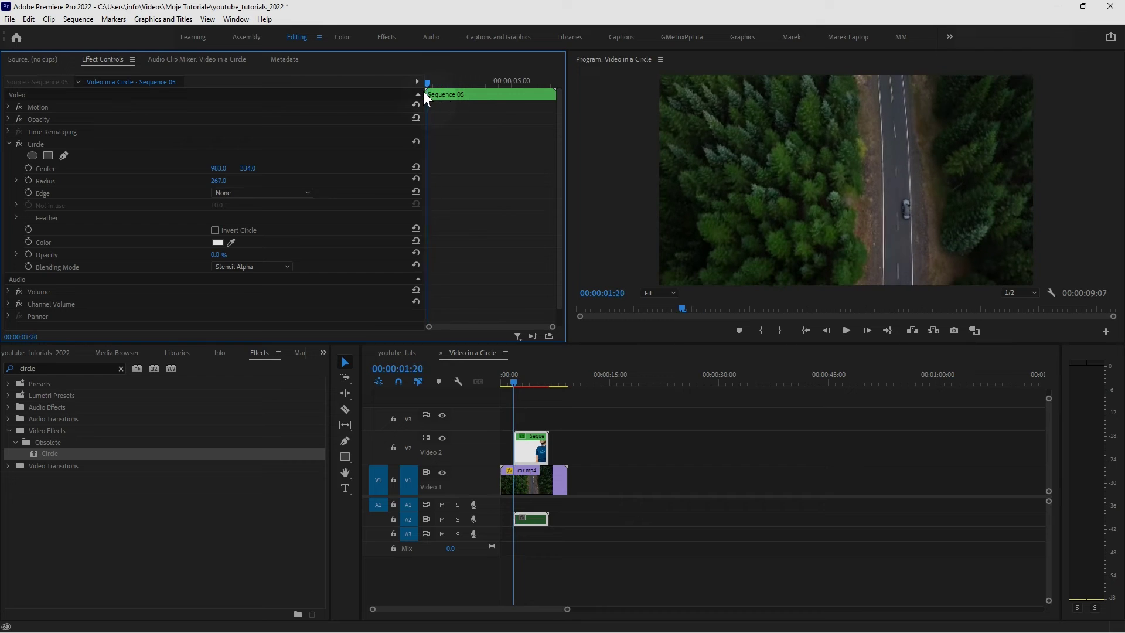
pyautogui.click(26, 253)
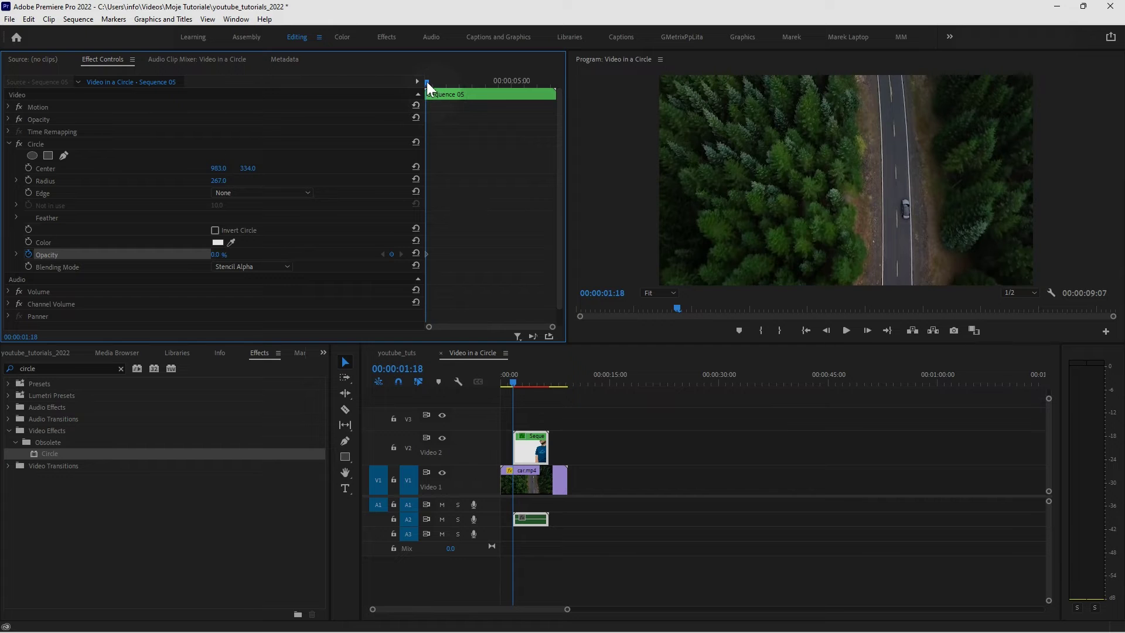
# - Add a 100% Opacity keyframe to the Circle effect at 00:00:02:11 and play the sequence from the start to review the fade-in
pyautogui.moveTo(426, 82); pyautogui.dragTo(446, 85)
pyautogui.click(219, 254)
pyautogui.write('100')
pyautogui.press('Return')
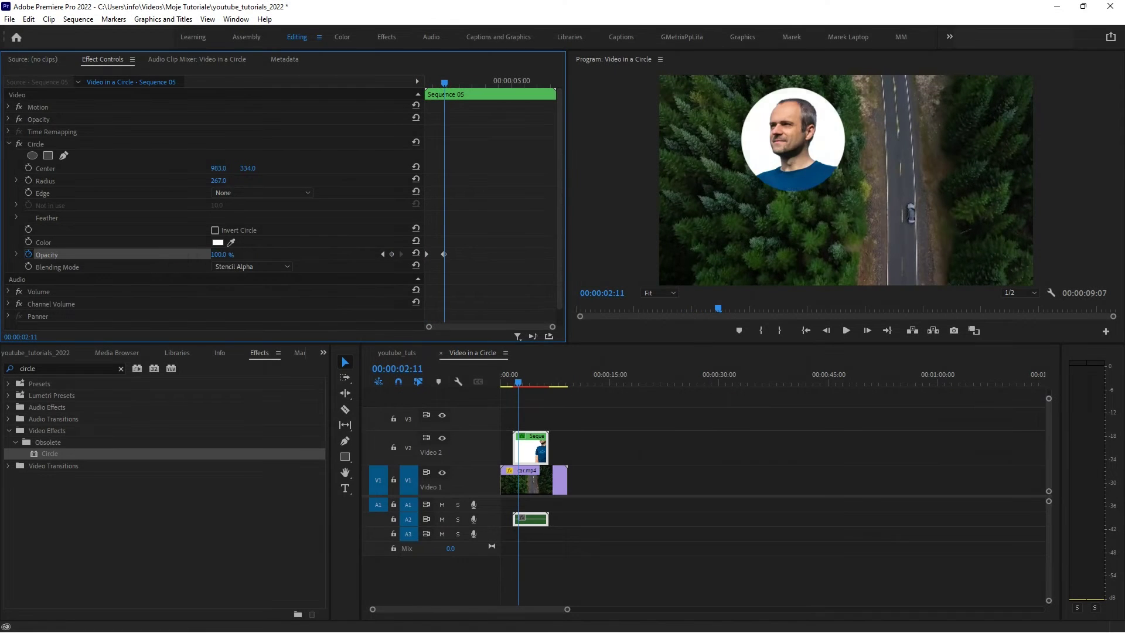
pyautogui.click(501, 380)
pyautogui.press('space')
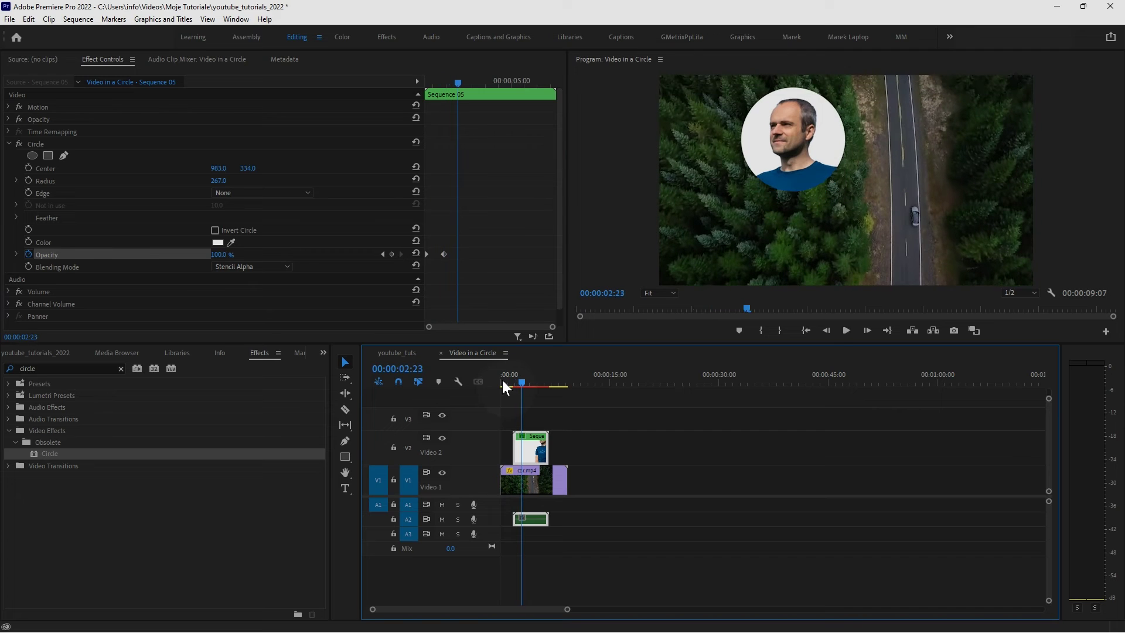
# - Move the Circle effect's second Opacity keyframe slightly farther from the first to lengthen the fade-in, and replay it from the clip's start
pyautogui.click(443, 253)
pyautogui.moveTo(442, 251); pyautogui.dragTo(451, 252)
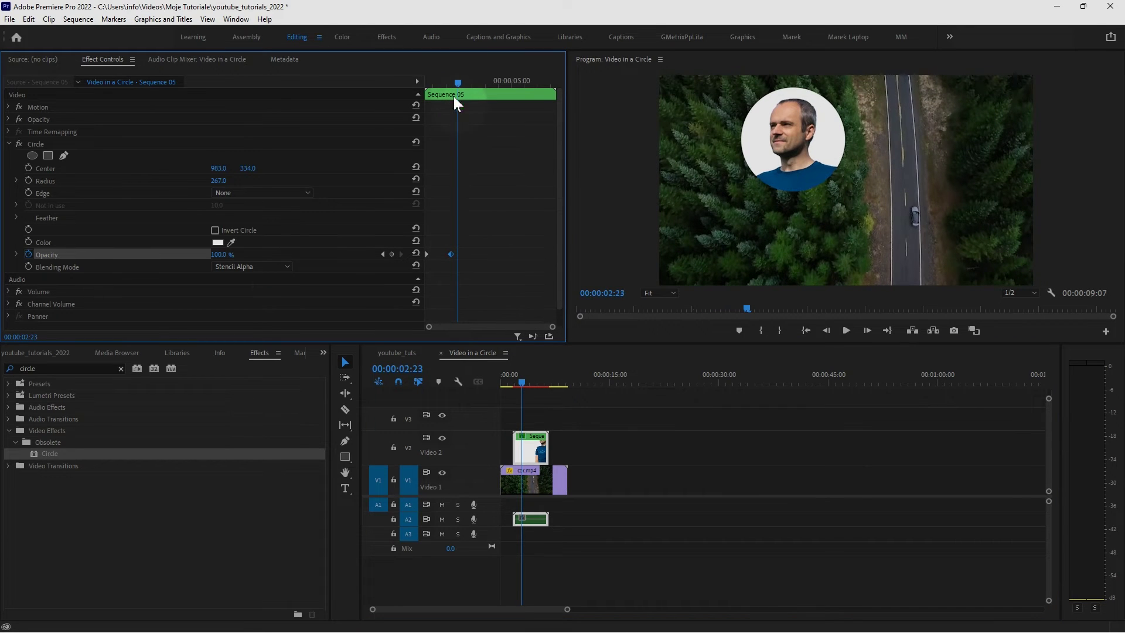
pyautogui.moveTo(456, 83); pyautogui.dragTo(401, 86)
pyautogui.press('space')
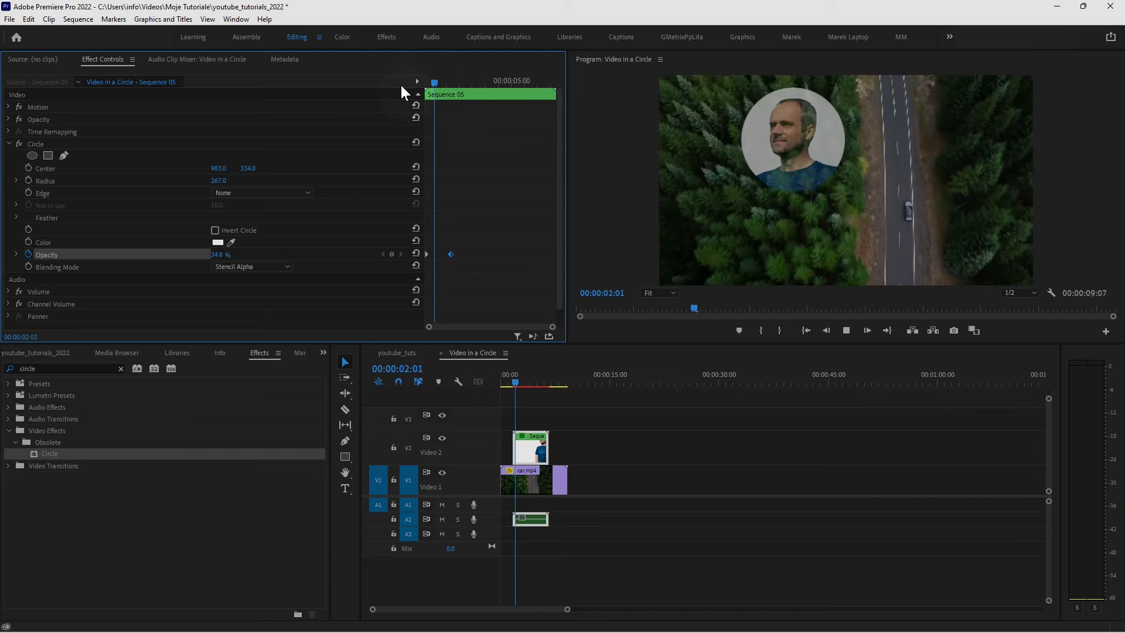
pyautogui.press('space')
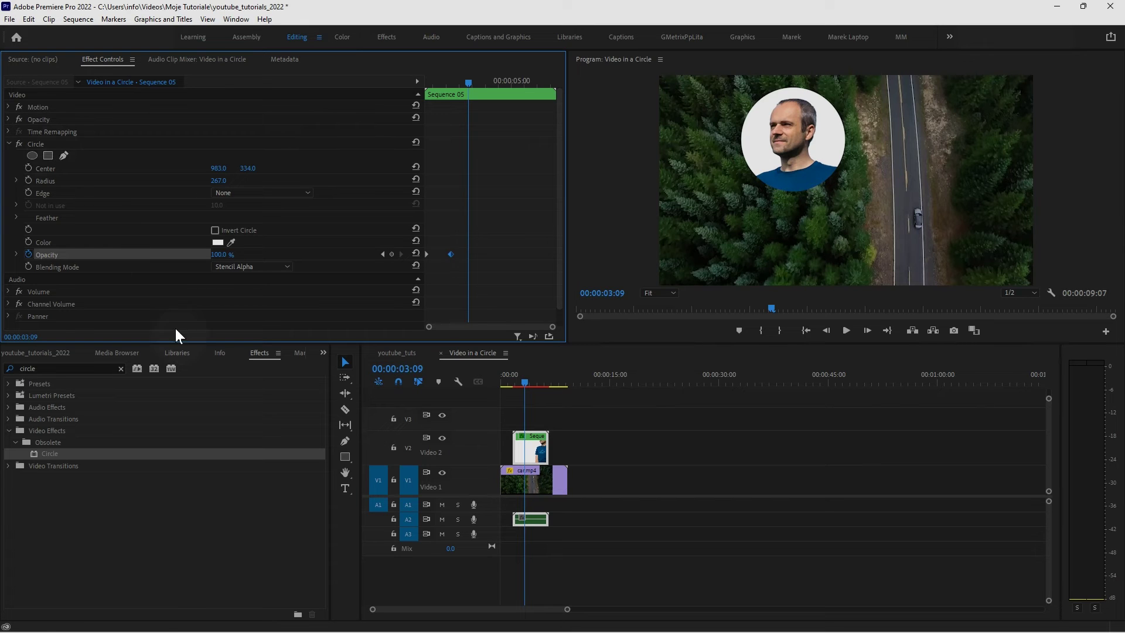
# - Place another copy of Sequence 05 on track V3 directly above the existing clip and hide track V2
pyautogui.click(51, 353)
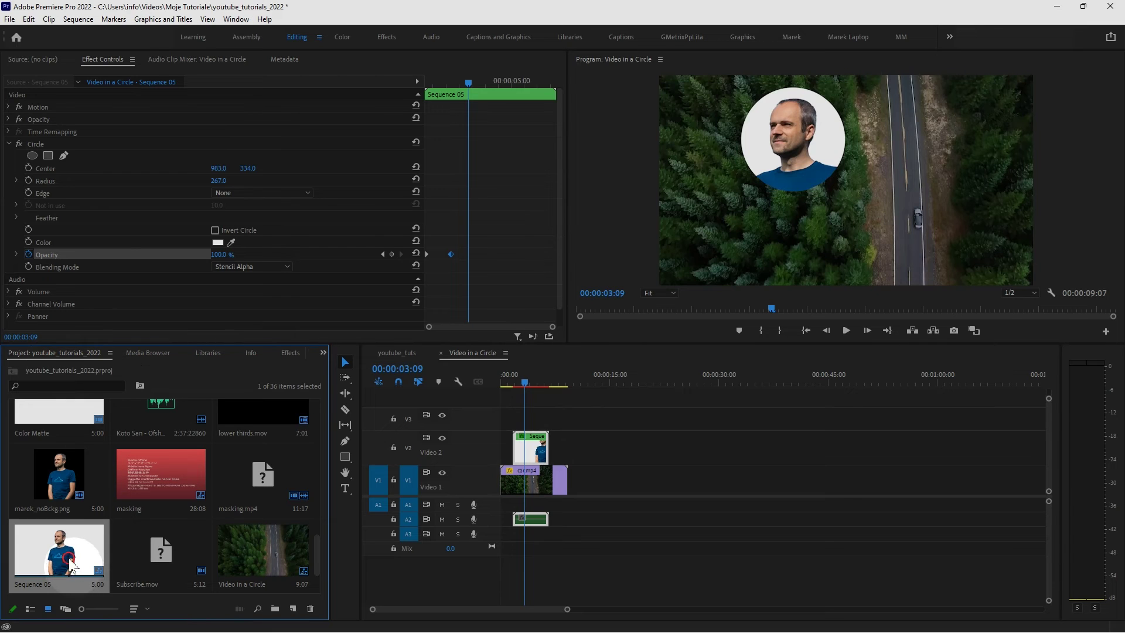
pyautogui.moveTo(69, 557); pyautogui.dragTo(516, 421)
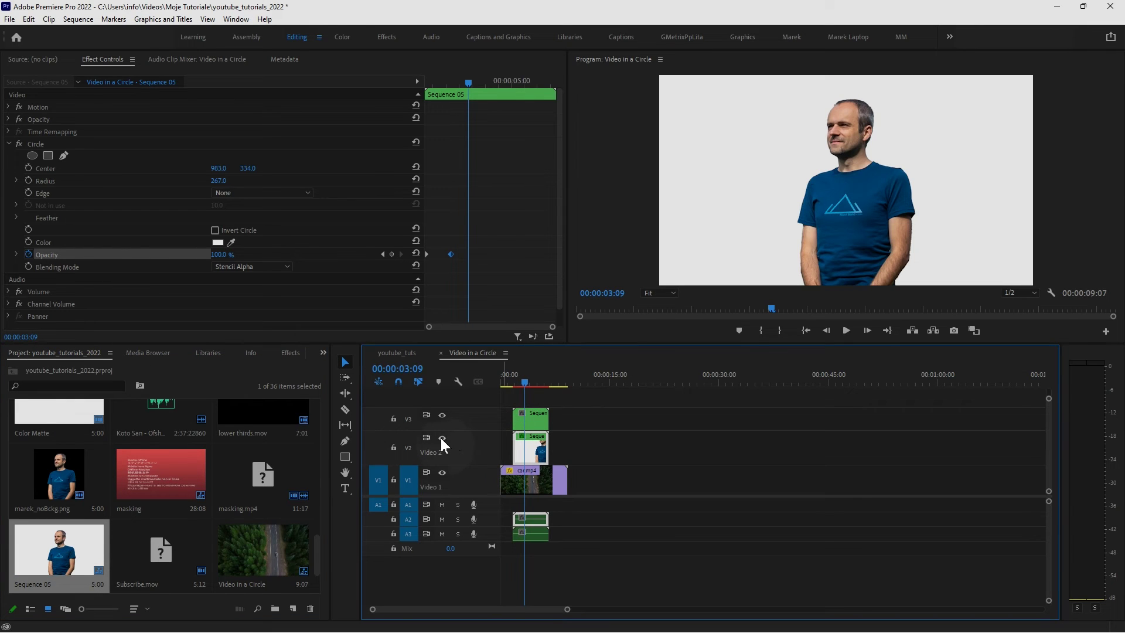
pyautogui.click(442, 438)
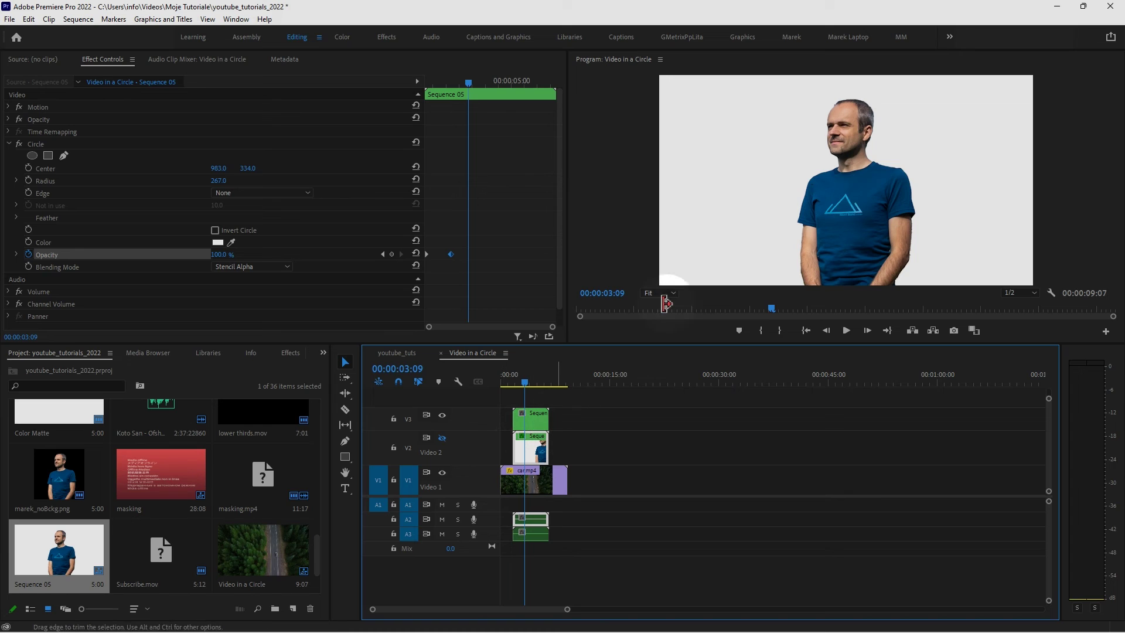
# - Draw a closed, roughly circular freeform opacity mask around the man's head on the V3 clip and adjust its top point
pyautogui.click(539, 426)
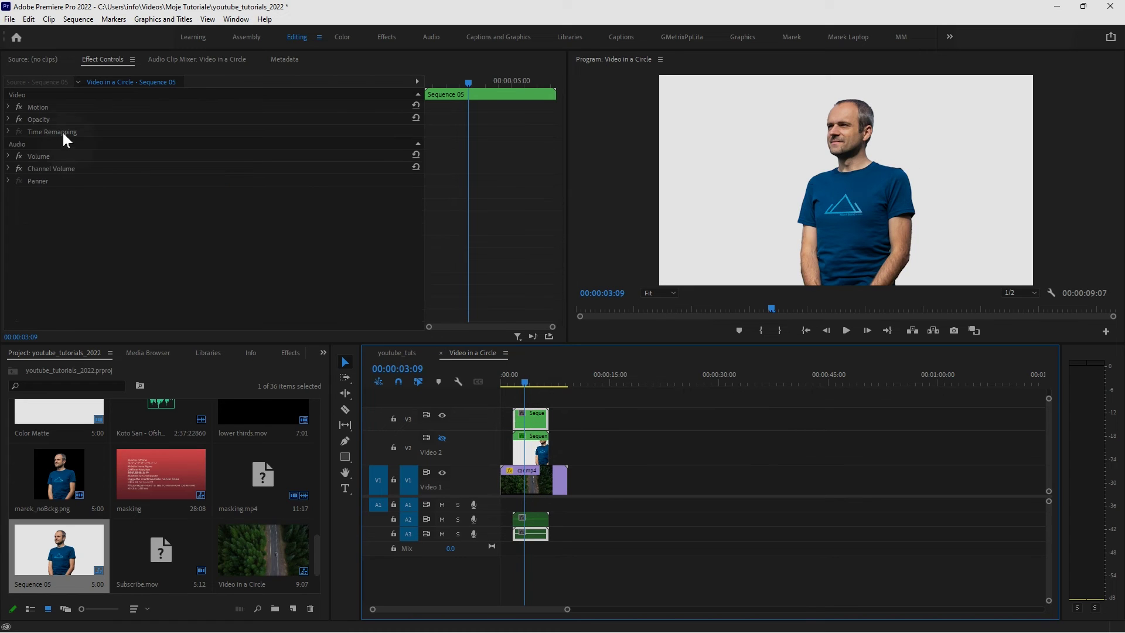
pyautogui.click(8, 120)
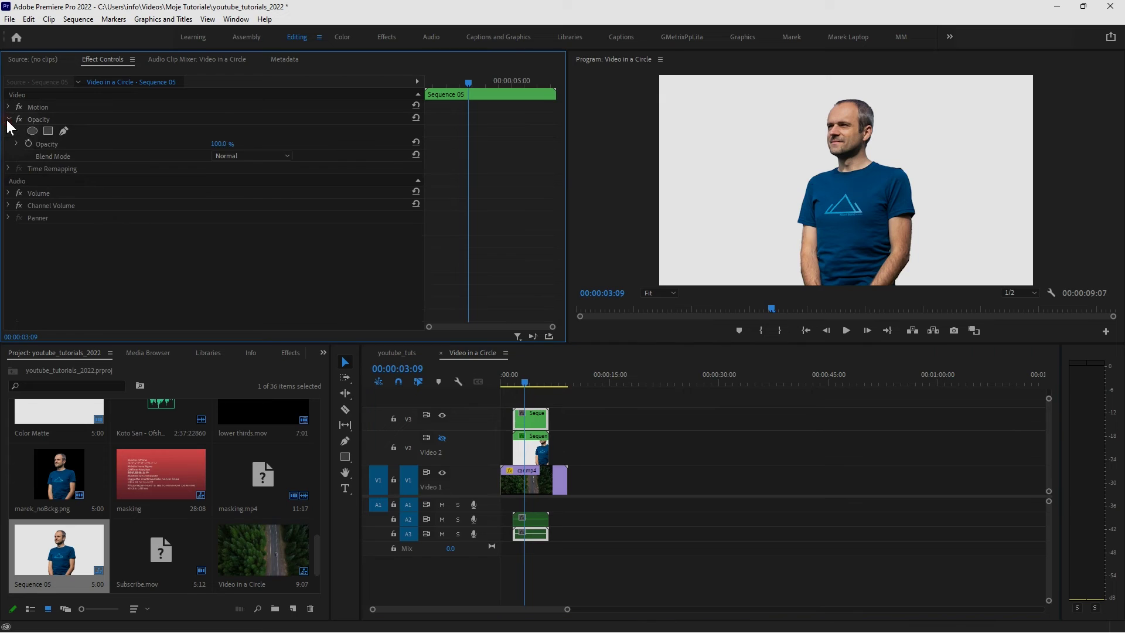
pyautogui.click(64, 131)
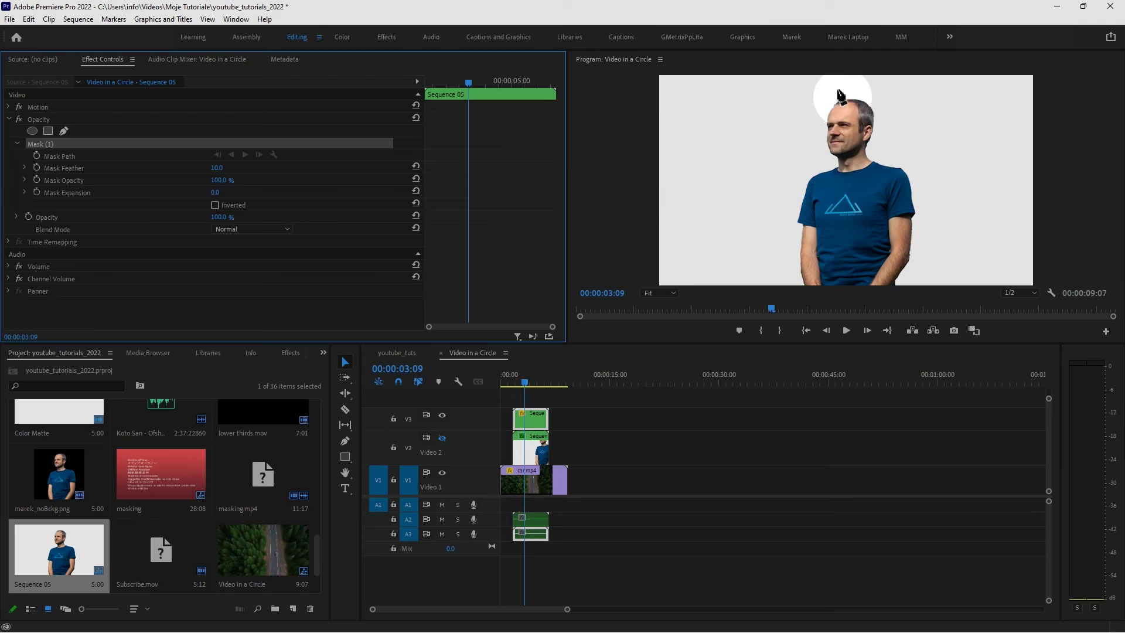
pyautogui.click(847, 86)
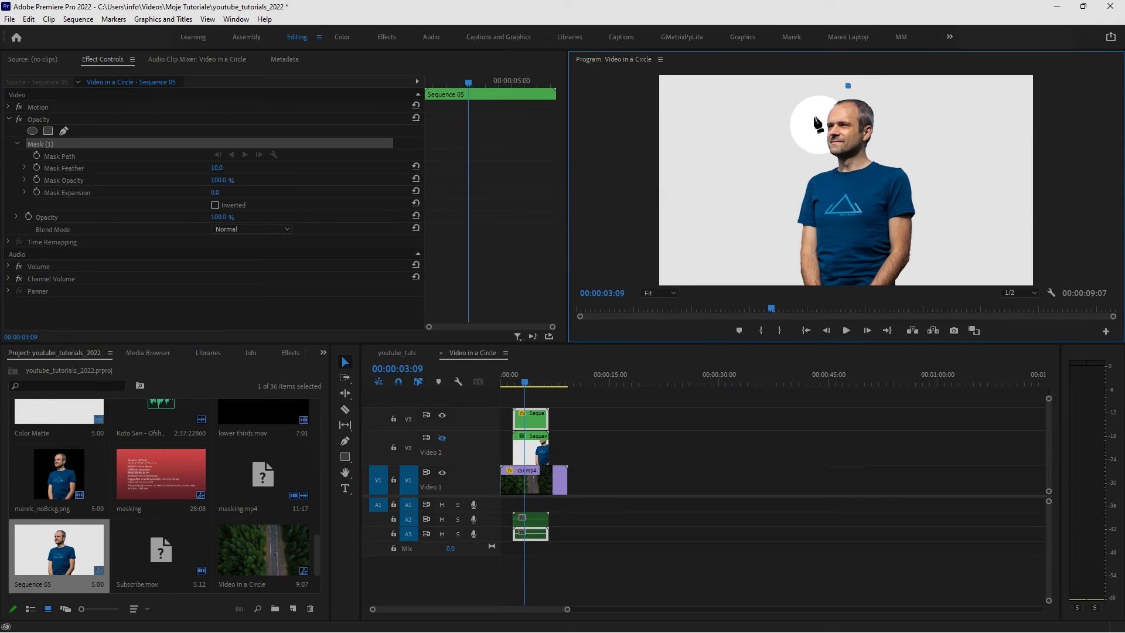
pyautogui.moveTo(807, 127); pyautogui.dragTo(878, 182)
pyautogui.click(900, 140)
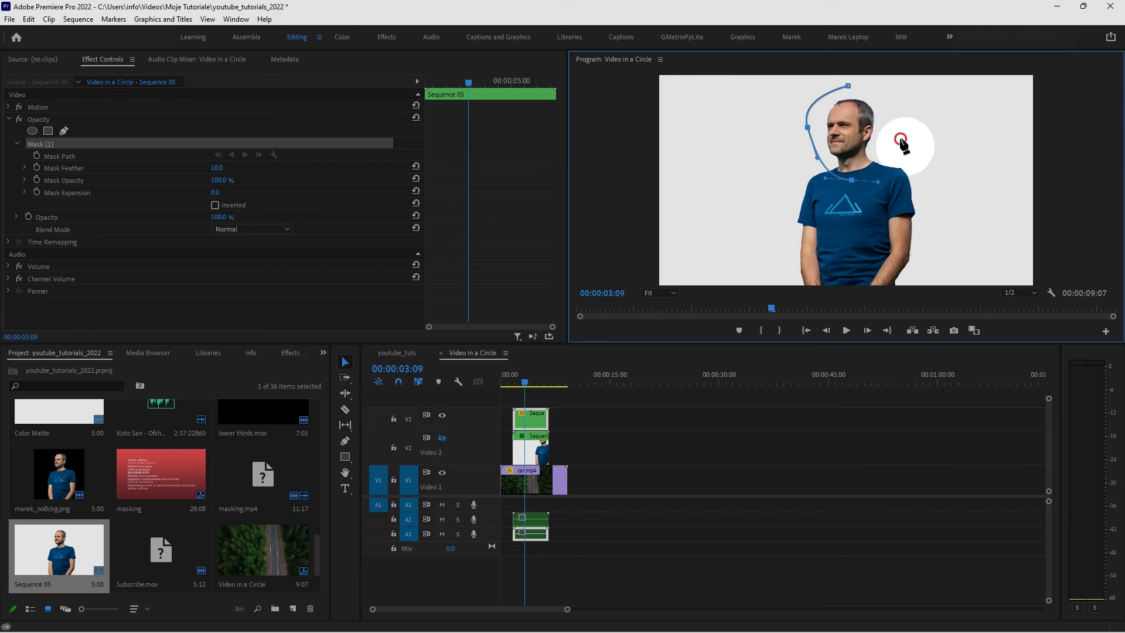
pyautogui.moveTo(901, 140); pyautogui.dragTo(906, 128)
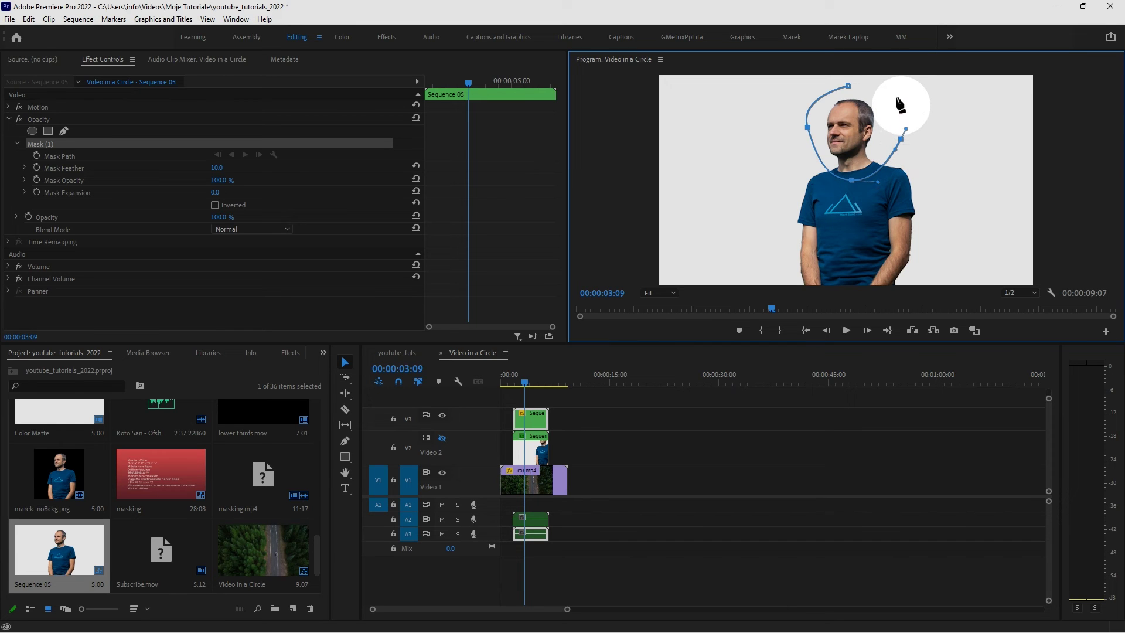
pyautogui.click(849, 86)
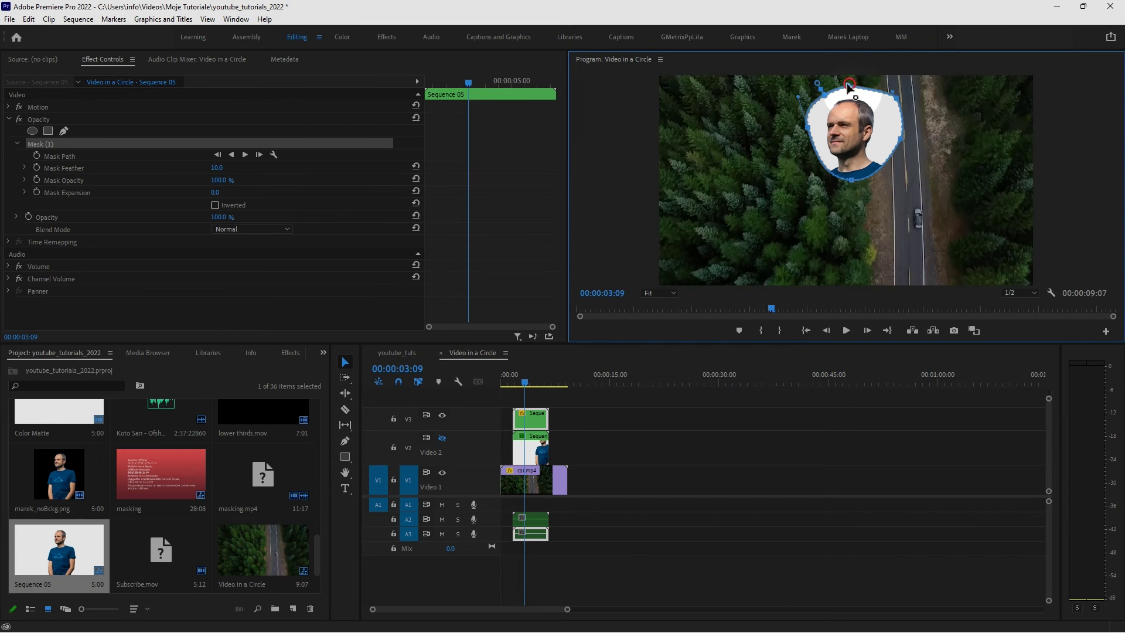
pyautogui.moveTo(848, 85); pyautogui.dragTo(839, 93)
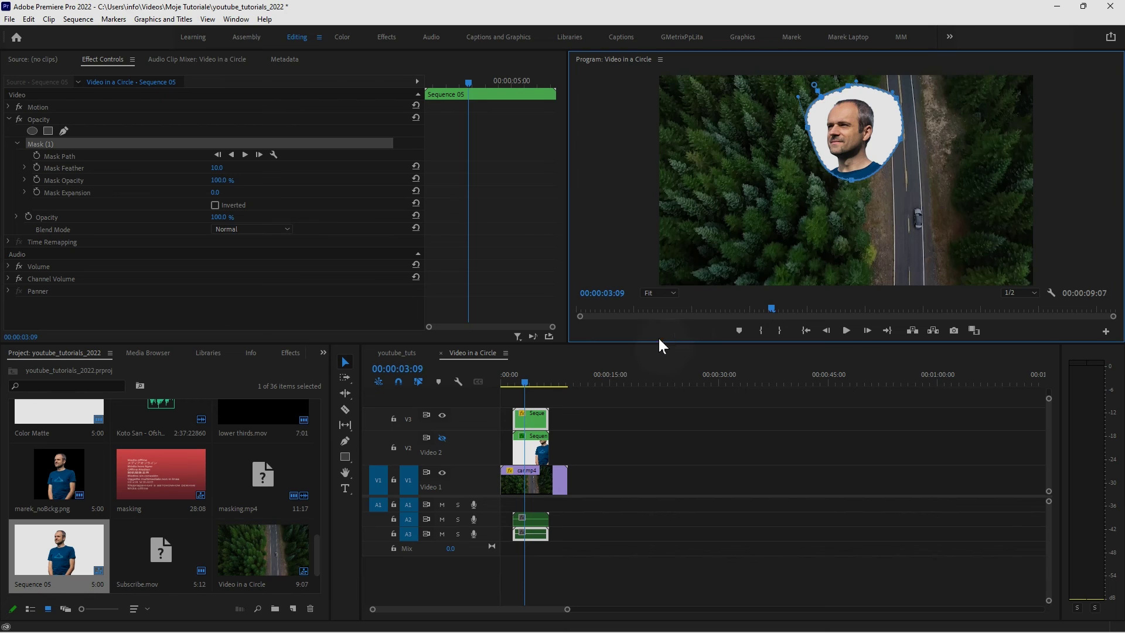
# - Show track V2 again, hide track V3, and play the sequence from near the beginning to review the Circle effect version
pyautogui.click(443, 435)
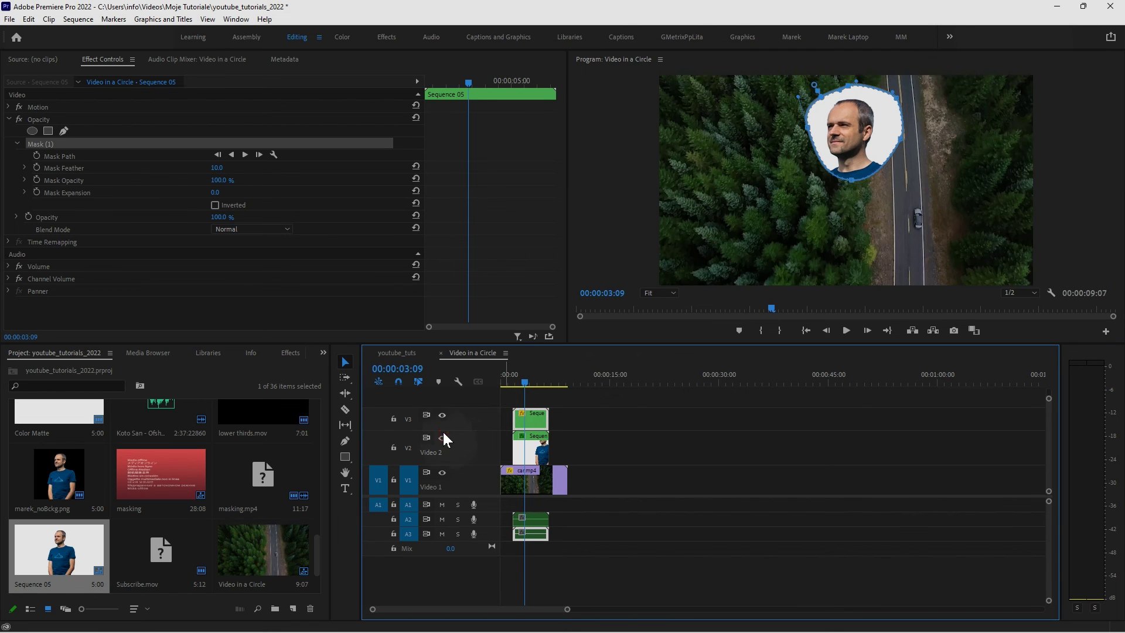
pyautogui.click(443, 416)
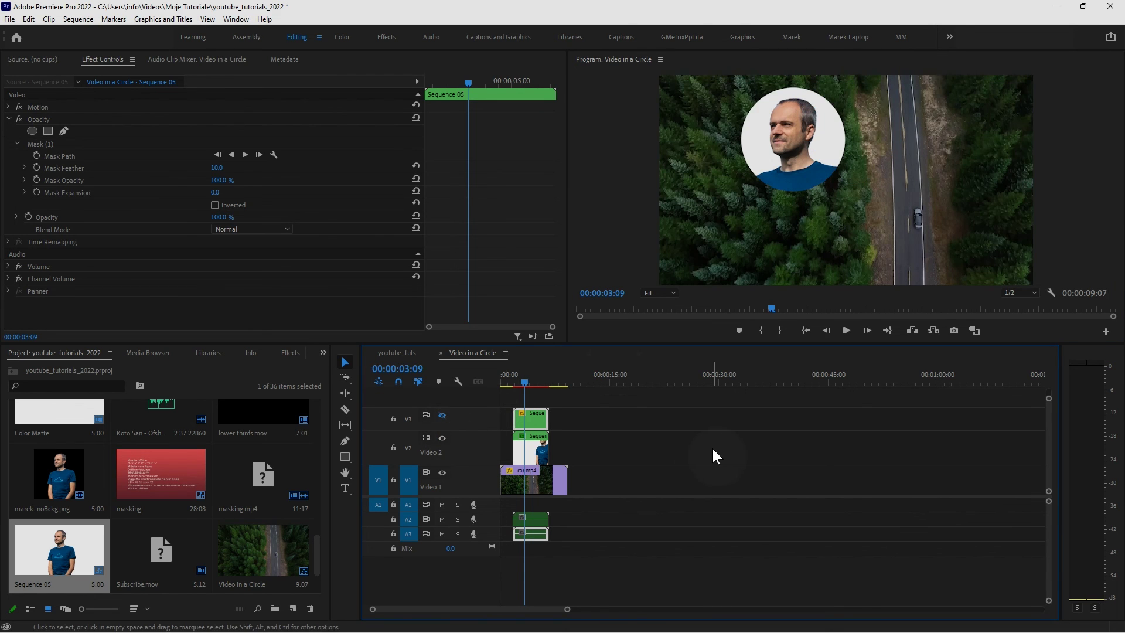
pyautogui.click(503, 382)
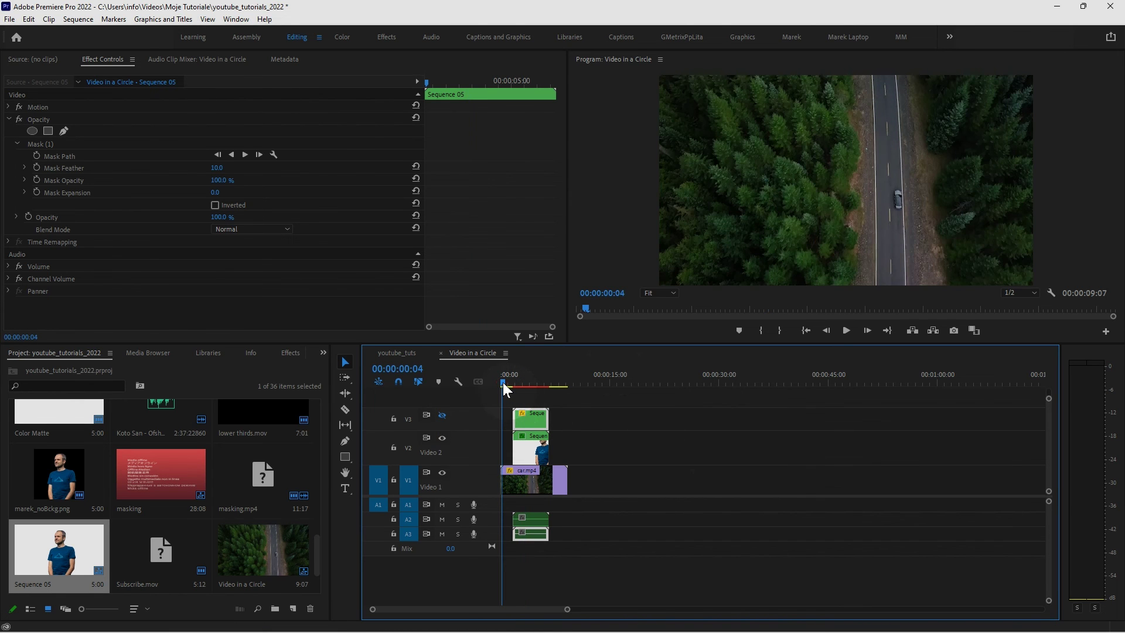
pyautogui.press('space')
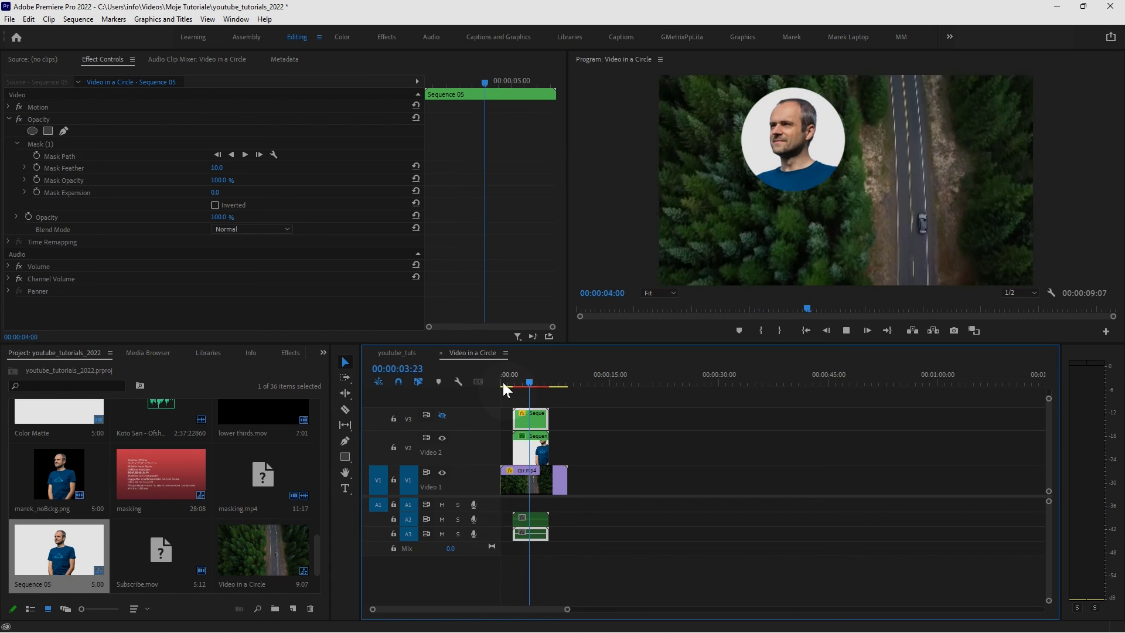
pyautogui.press('space')
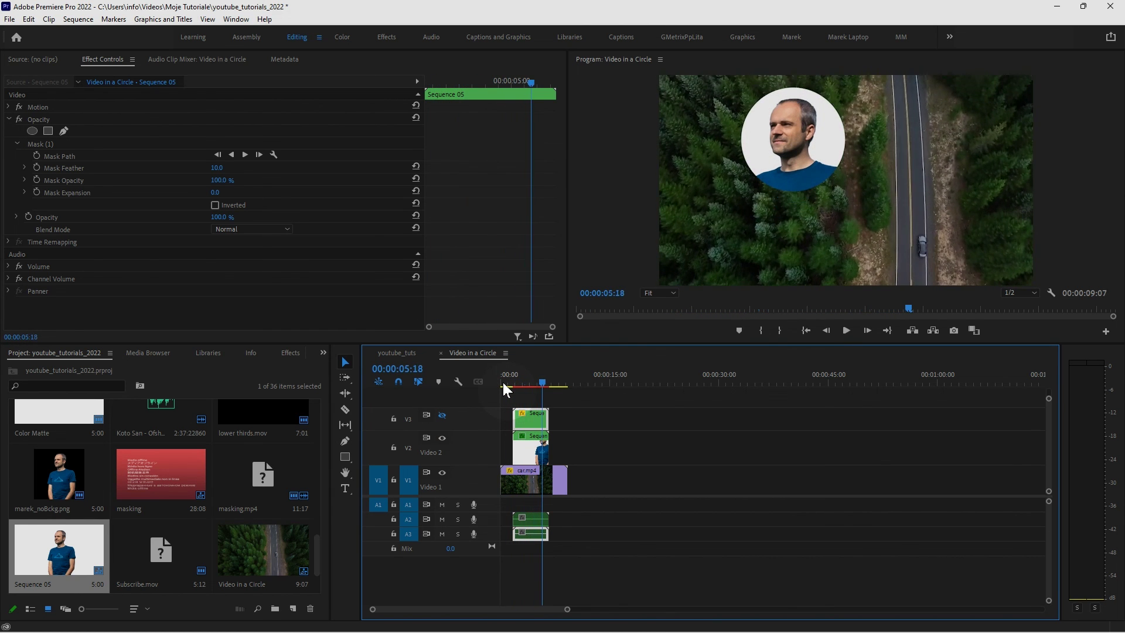